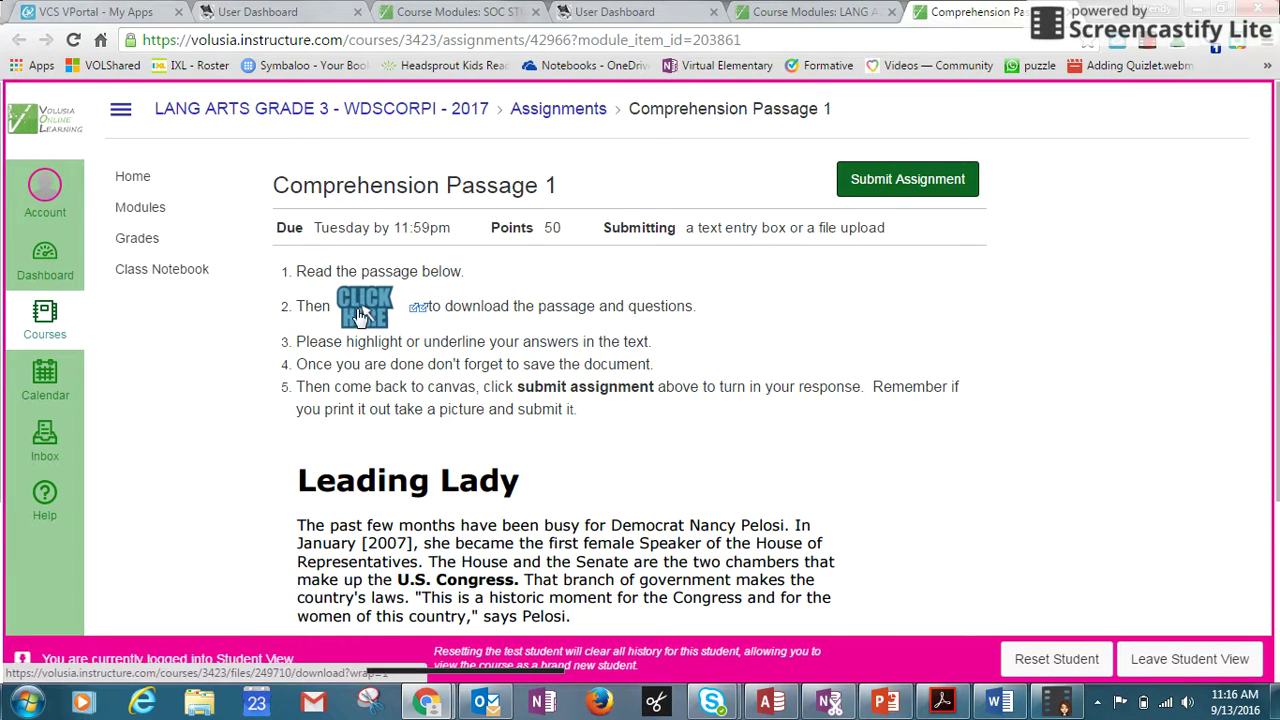
# Download the Leading Lady passage and questions document, saving to the Desktop.
pyautogui.scroll(-3, 395, 470)
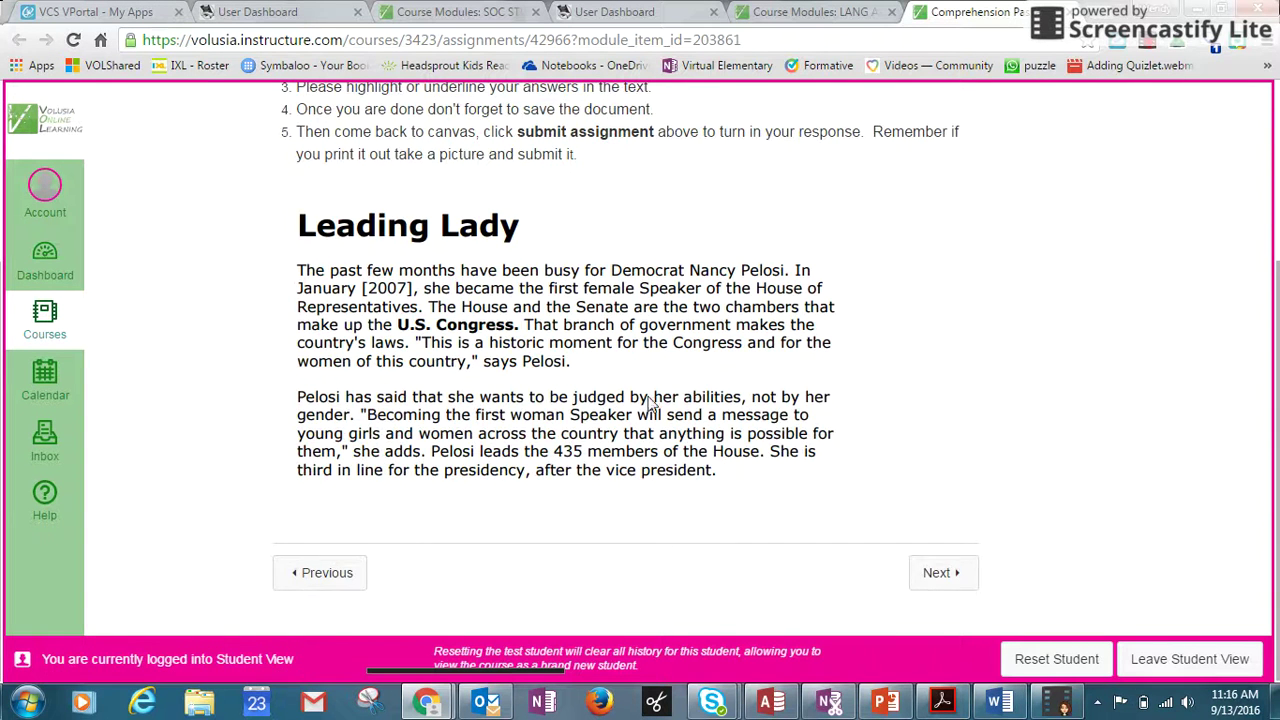
pyautogui.scroll(3, 654, 400)
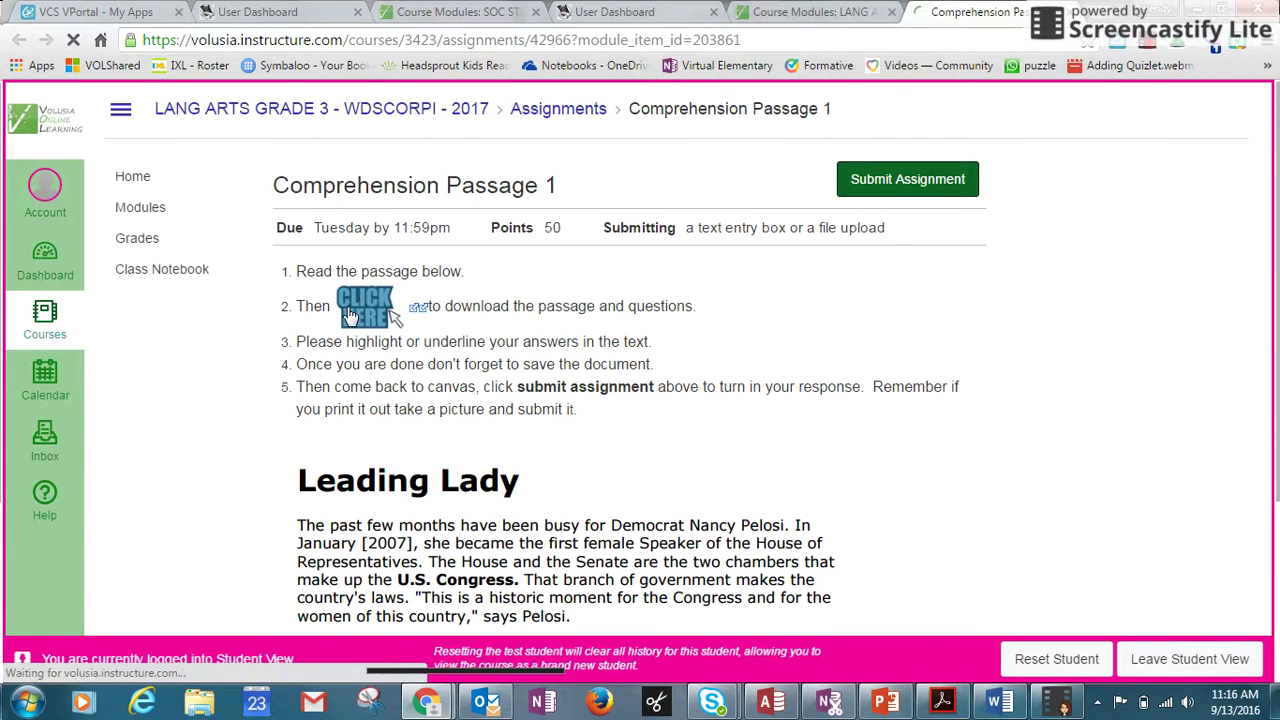
pyautogui.click(363, 305)
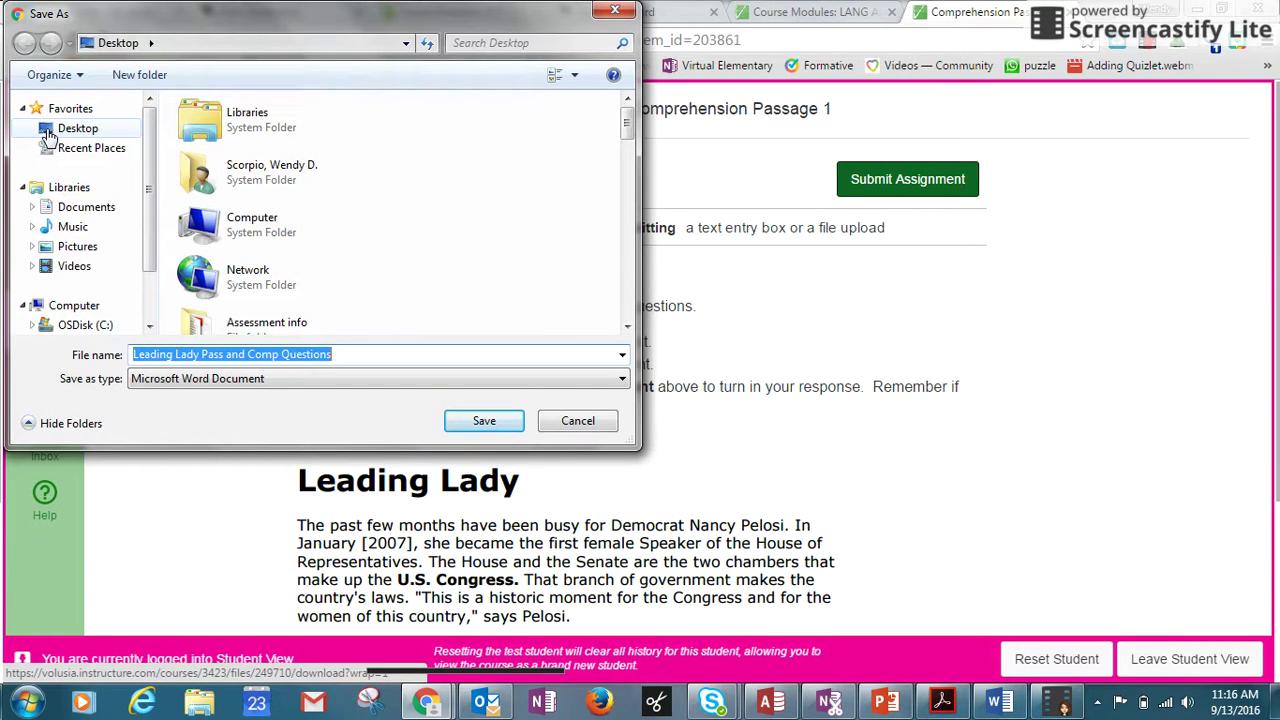
pyautogui.click(86, 133)
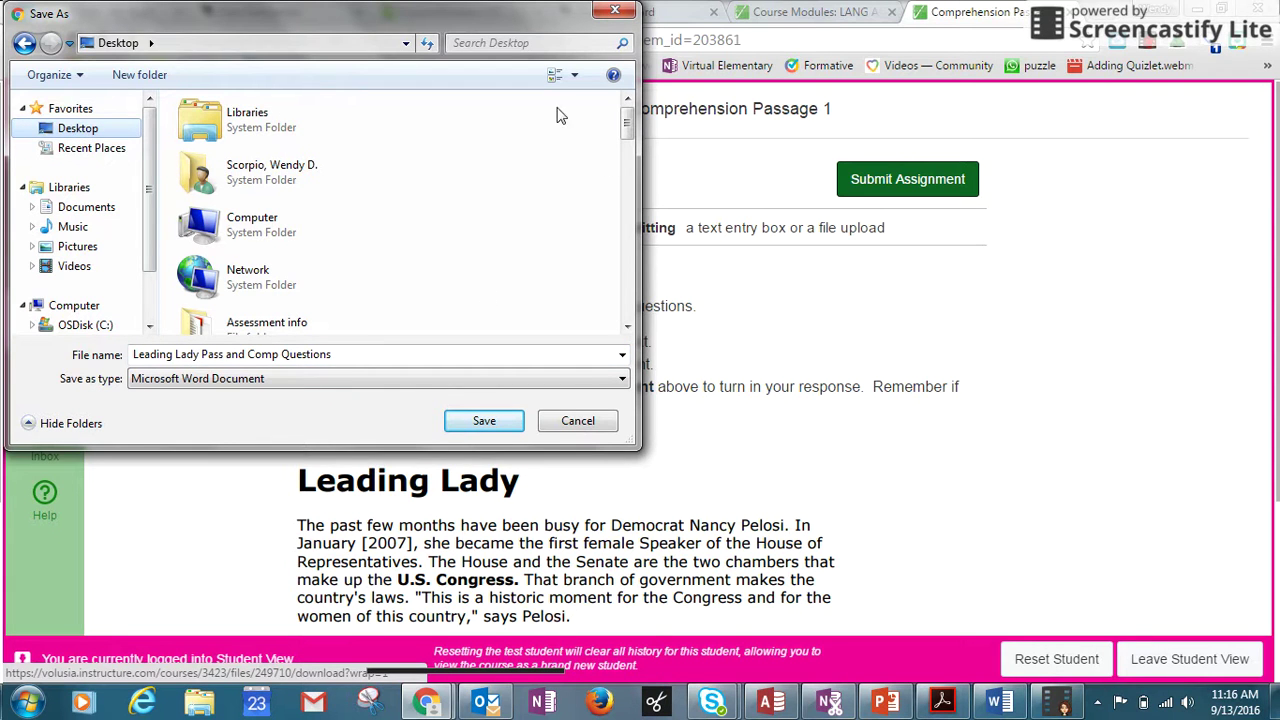
# Create a new Desktop folder named 'ELA 1' and open it.
pyautogui.click(160, 78)
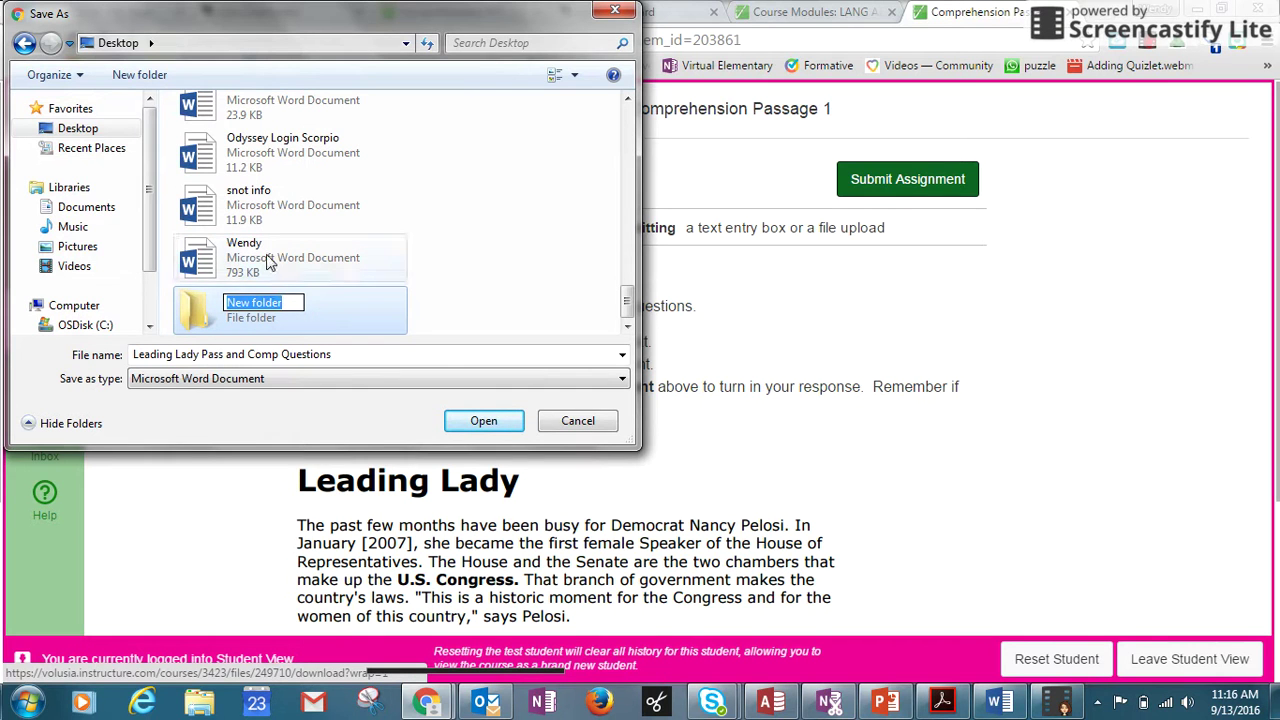
pyautogui.write('EL')
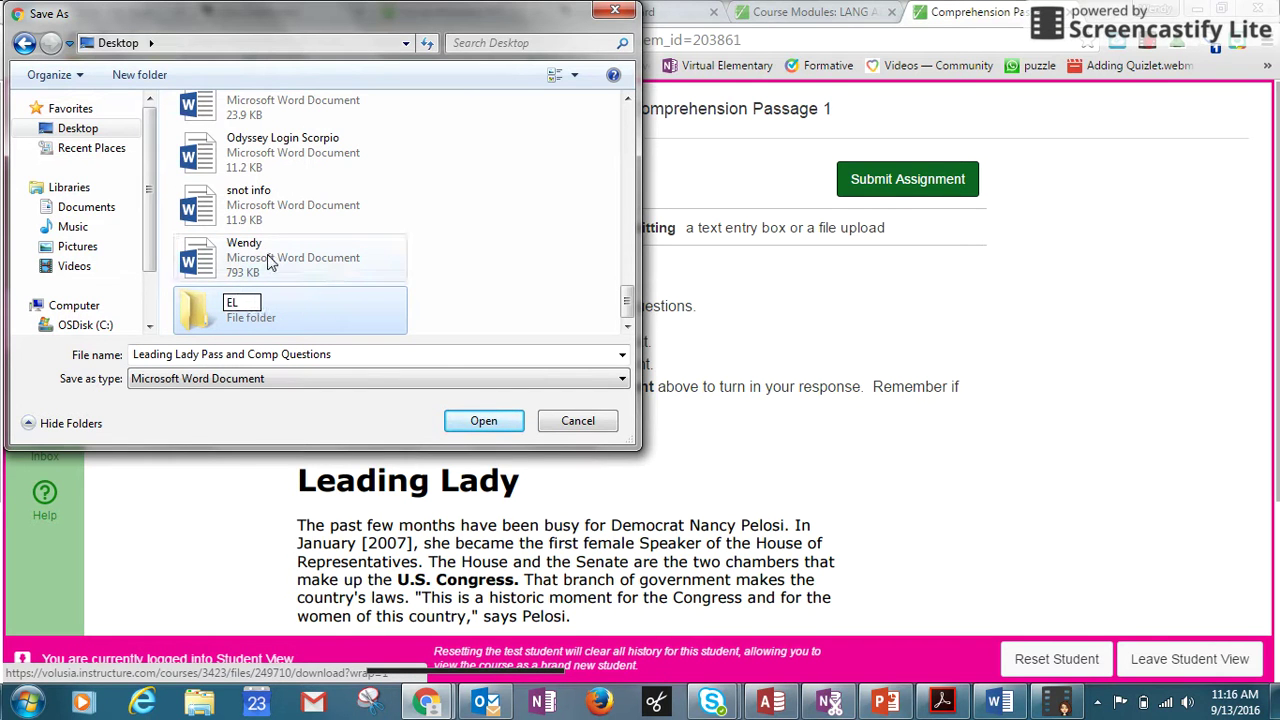
pyautogui.write('A')
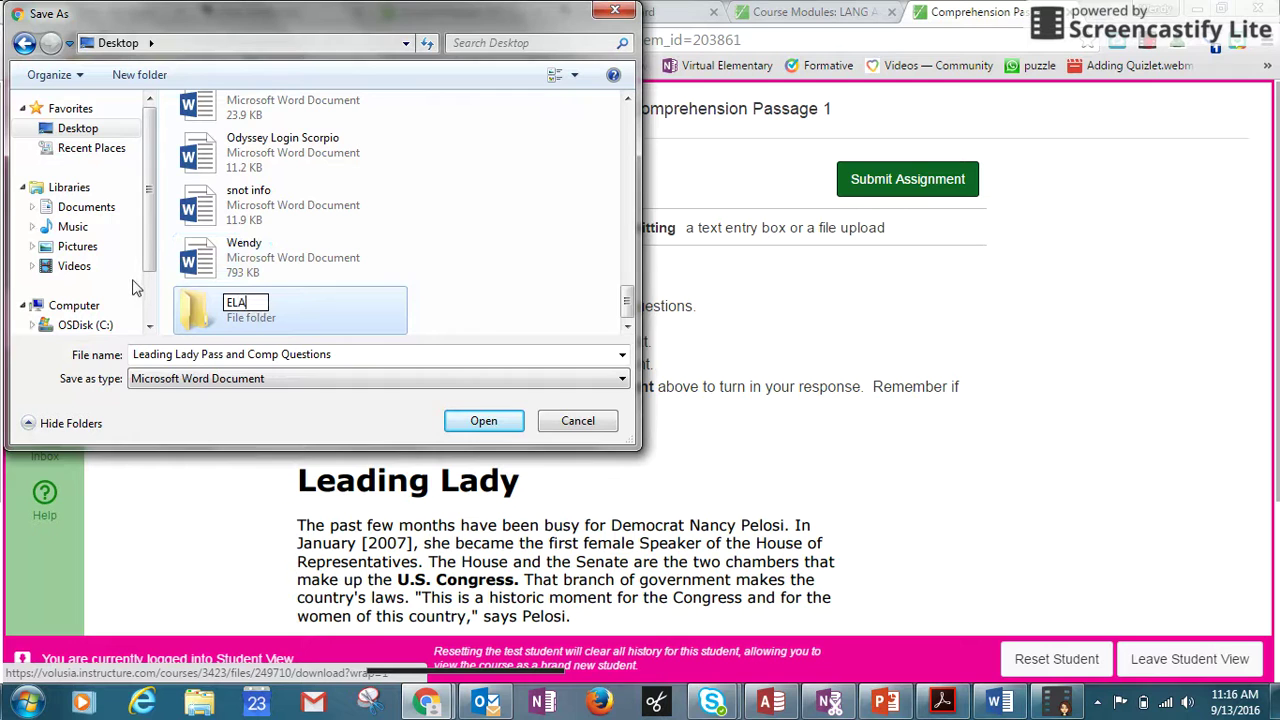
pyautogui.write(' 1')
pyautogui.press('Return')
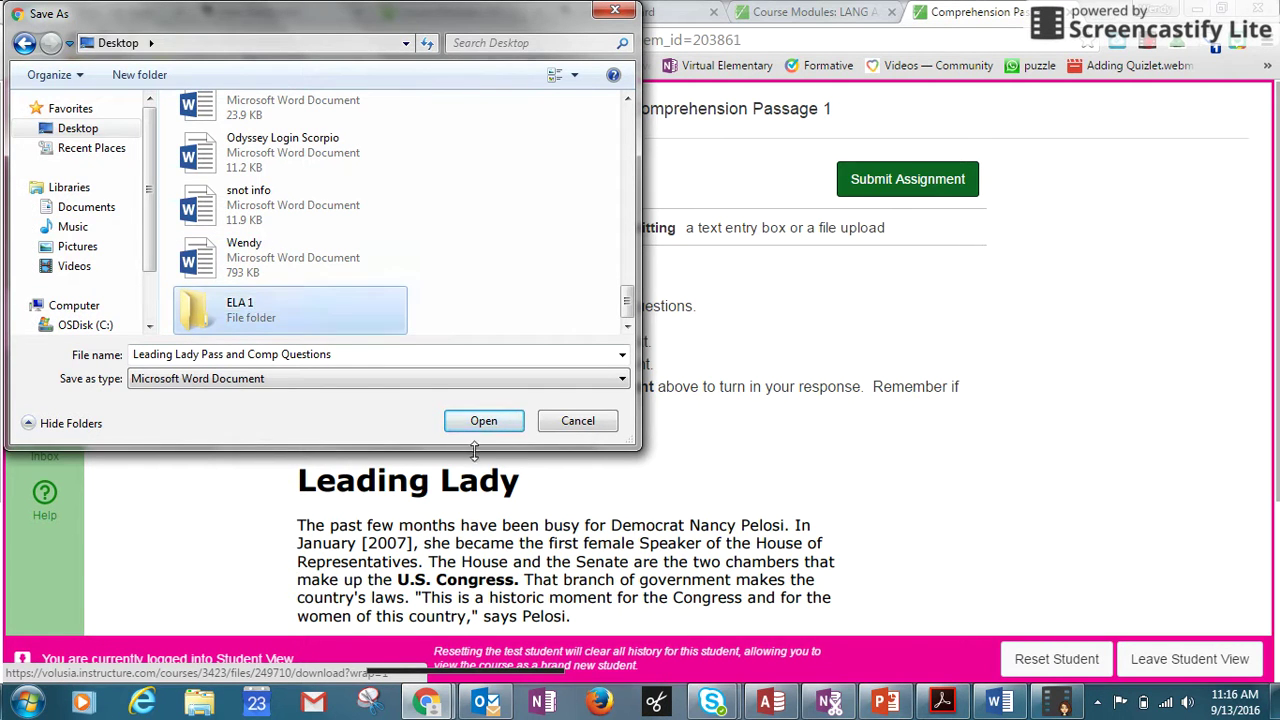
pyautogui.doubleClick(276, 318)
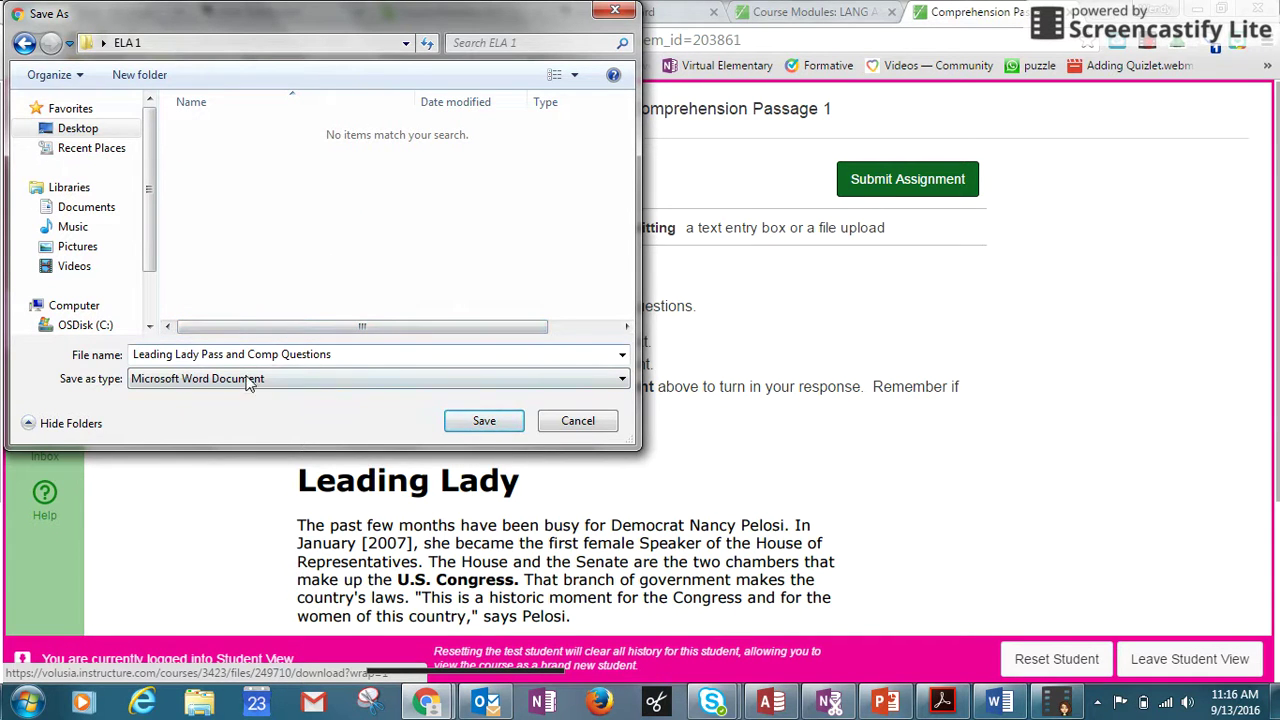
# Rename the file to 'Leading Lady' plus the student's last name and save it in ELA 1.
pyautogui.click(342, 354)
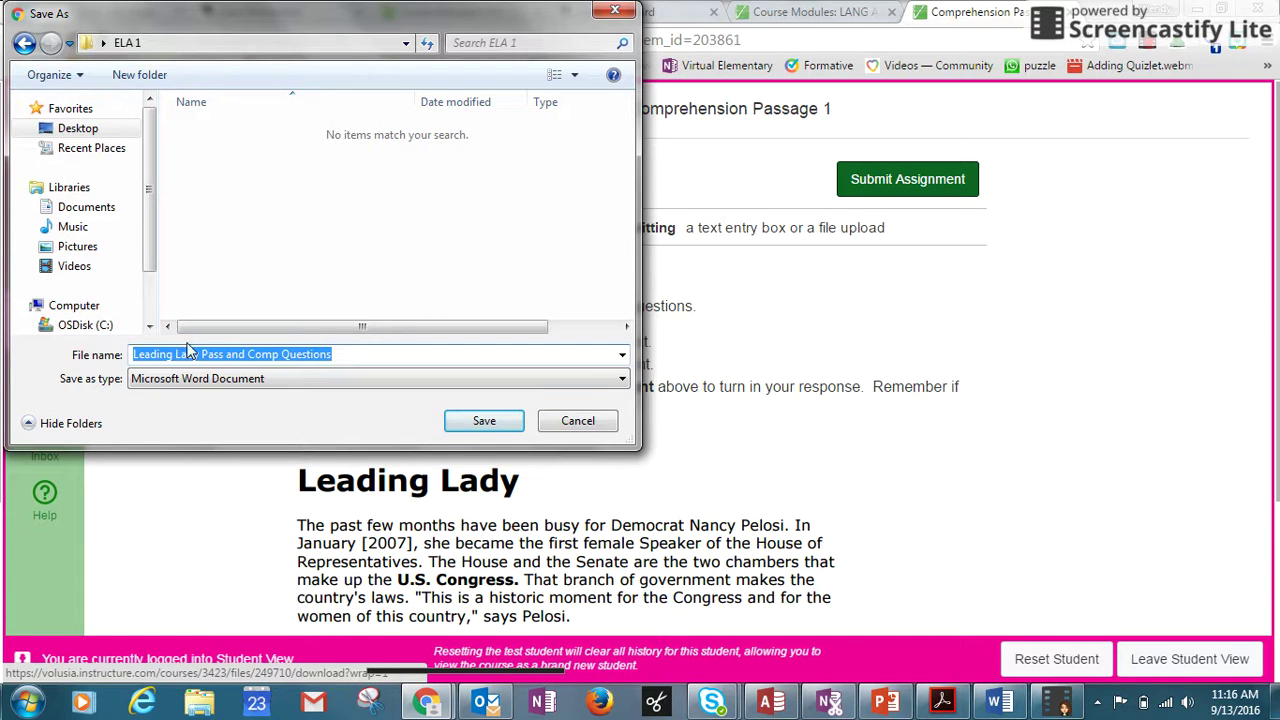
pyautogui.press('BackSpace')
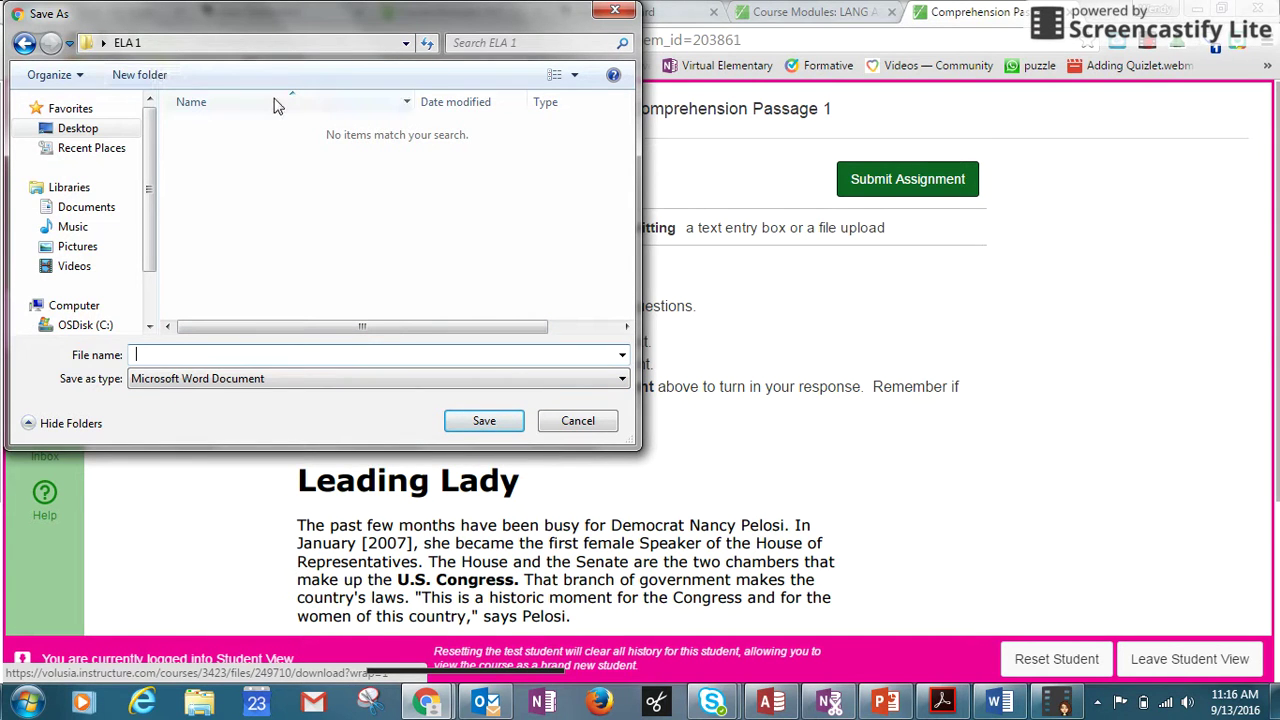
pyautogui.write('LEAD')
pyautogui.press('BackSpace')
pyautogui.press('BackSpace')
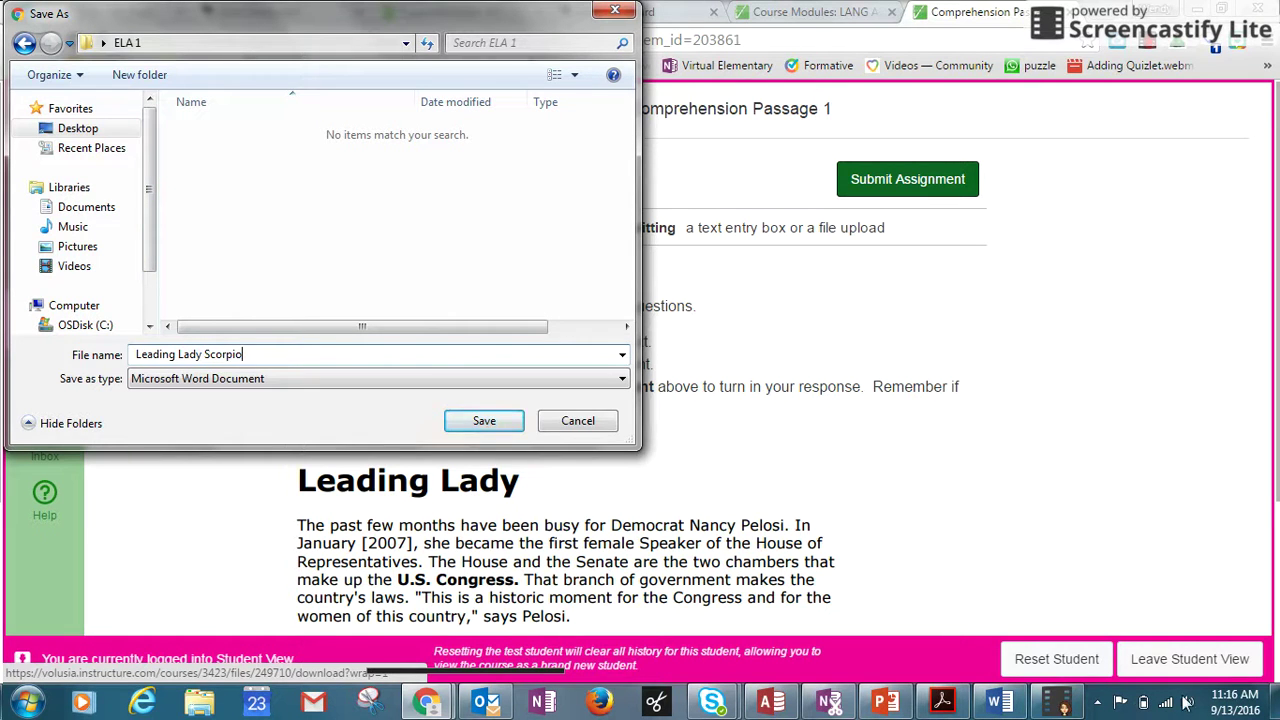
pyautogui.click(458, 422)
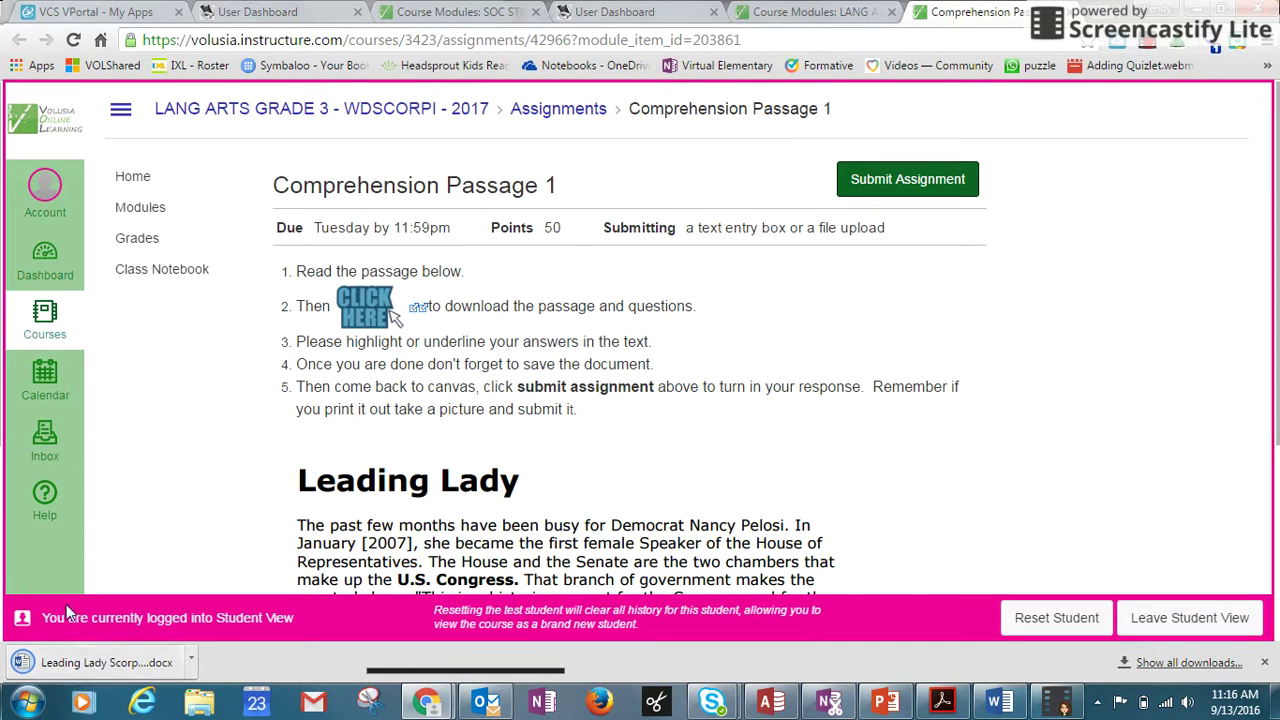
# Open the downloaded Leading Lady .docx in Word and enable editing.
pyautogui.click(95, 663)
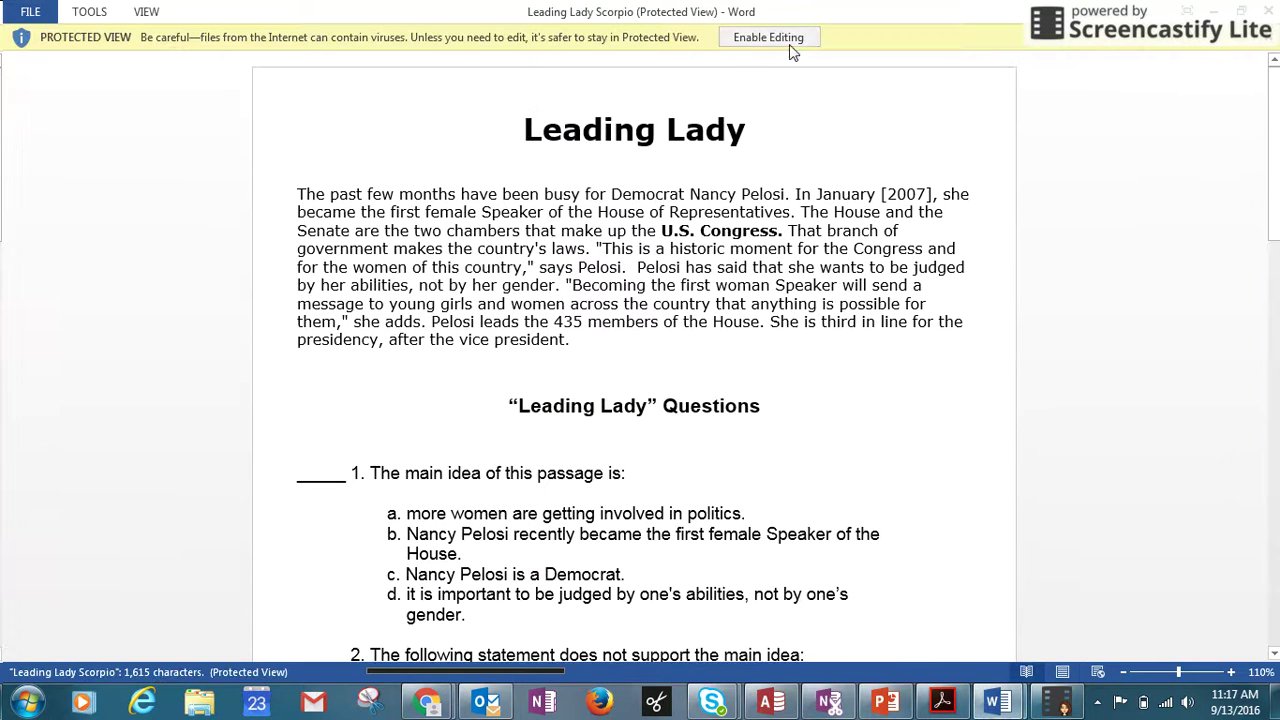
pyautogui.click(789, 44)
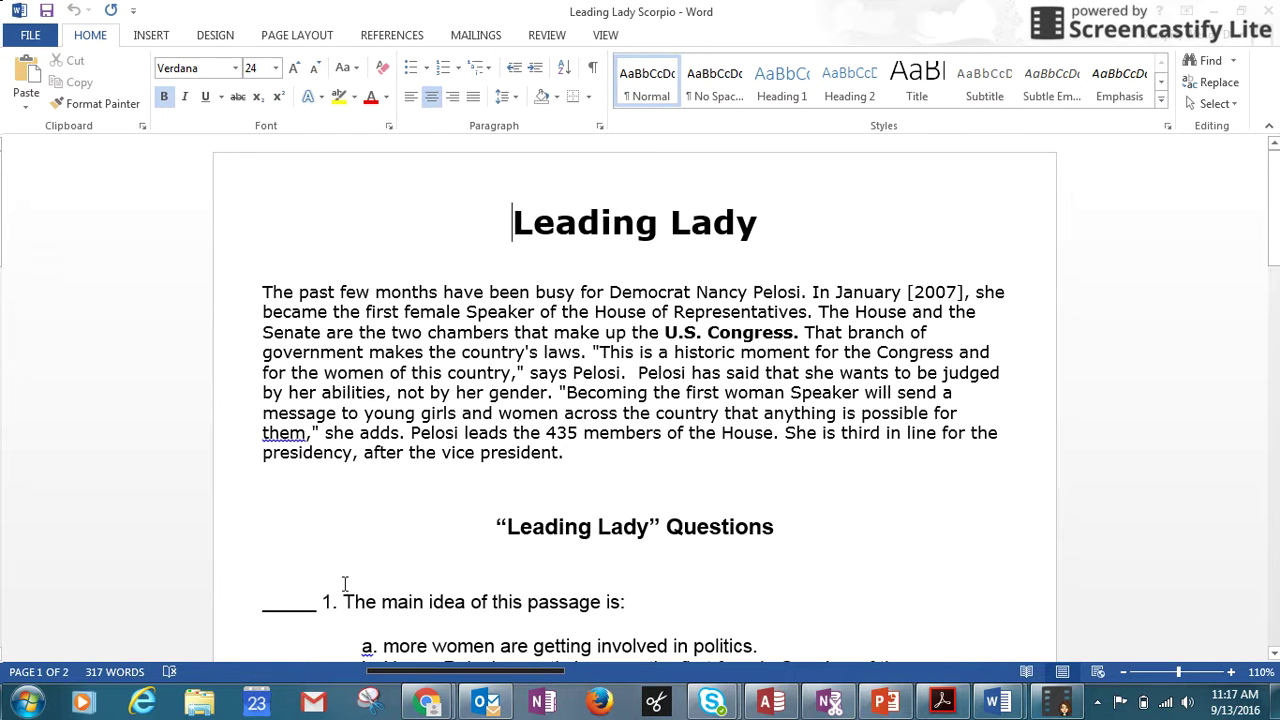
# Highlight the passage's first sentence, about Pelosi's busy past few months, in yellow.
pyautogui.scroll(-1, 578, 576)
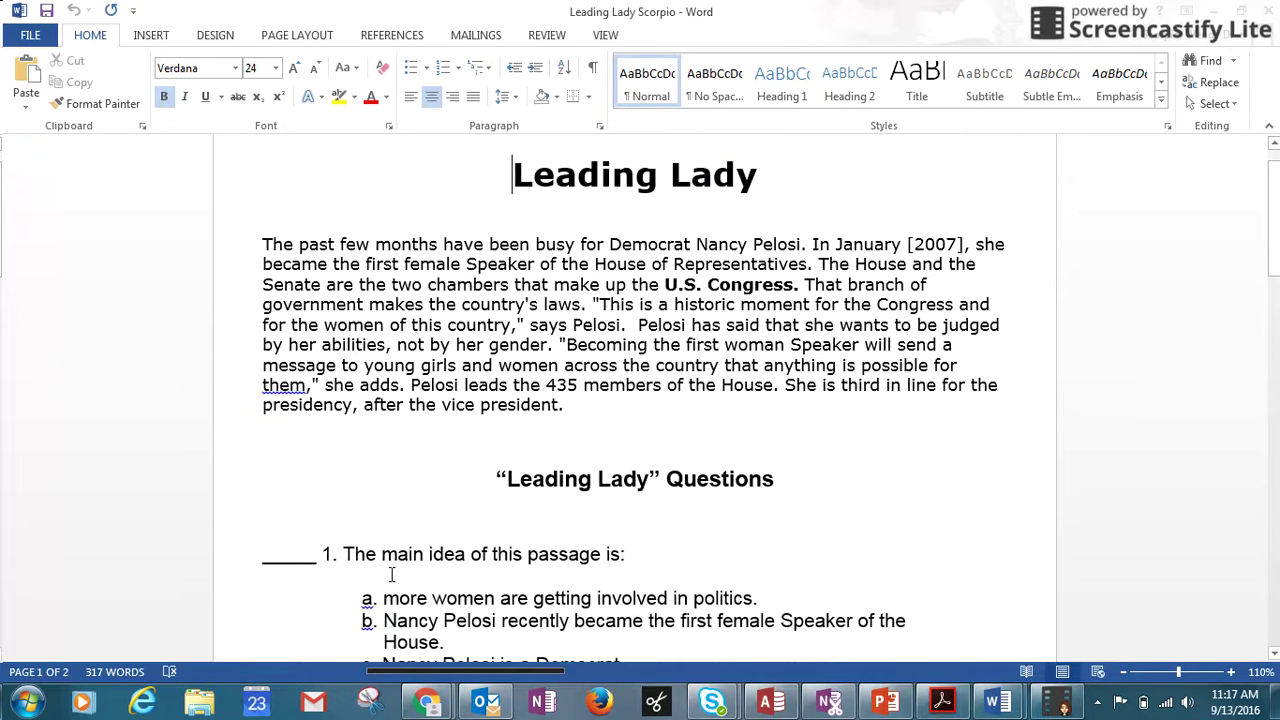
pyautogui.scroll(-1, 391, 575)
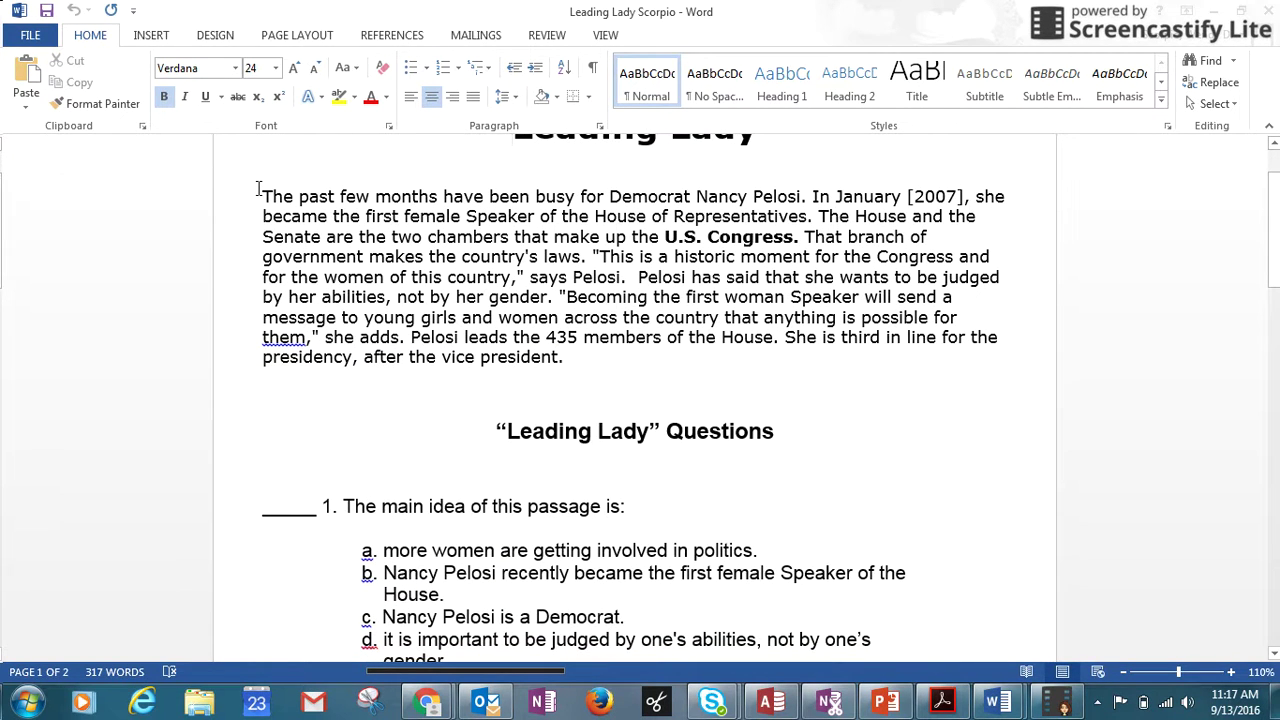
pyautogui.moveTo(258, 190); pyautogui.dragTo(805, 190)
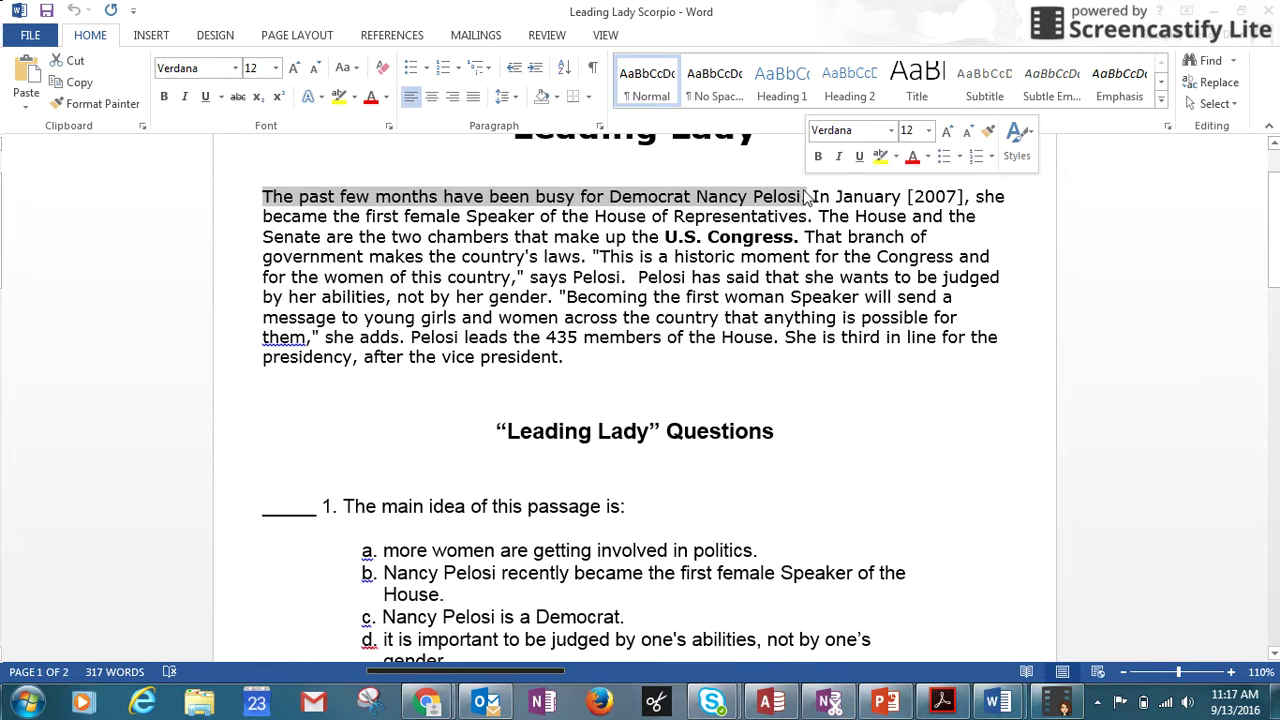
pyautogui.click(340, 97)
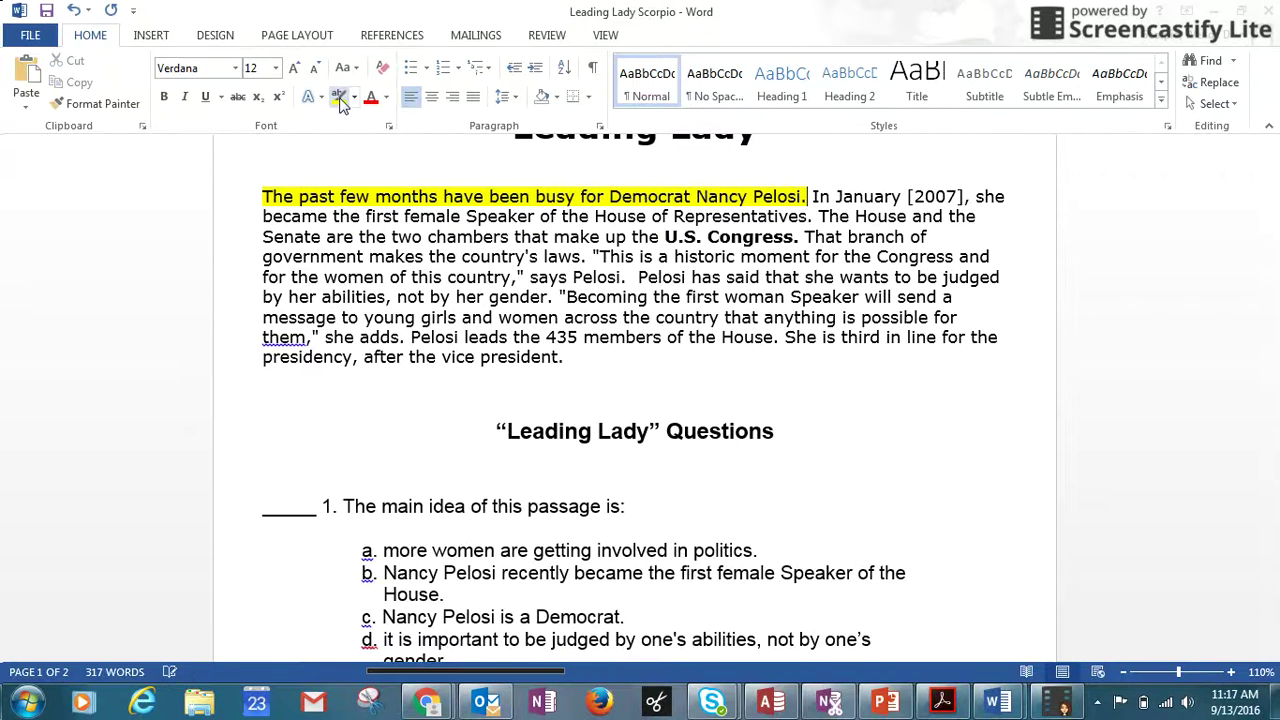
pyautogui.moveTo(810, 196); pyautogui.dragTo(799, 196)
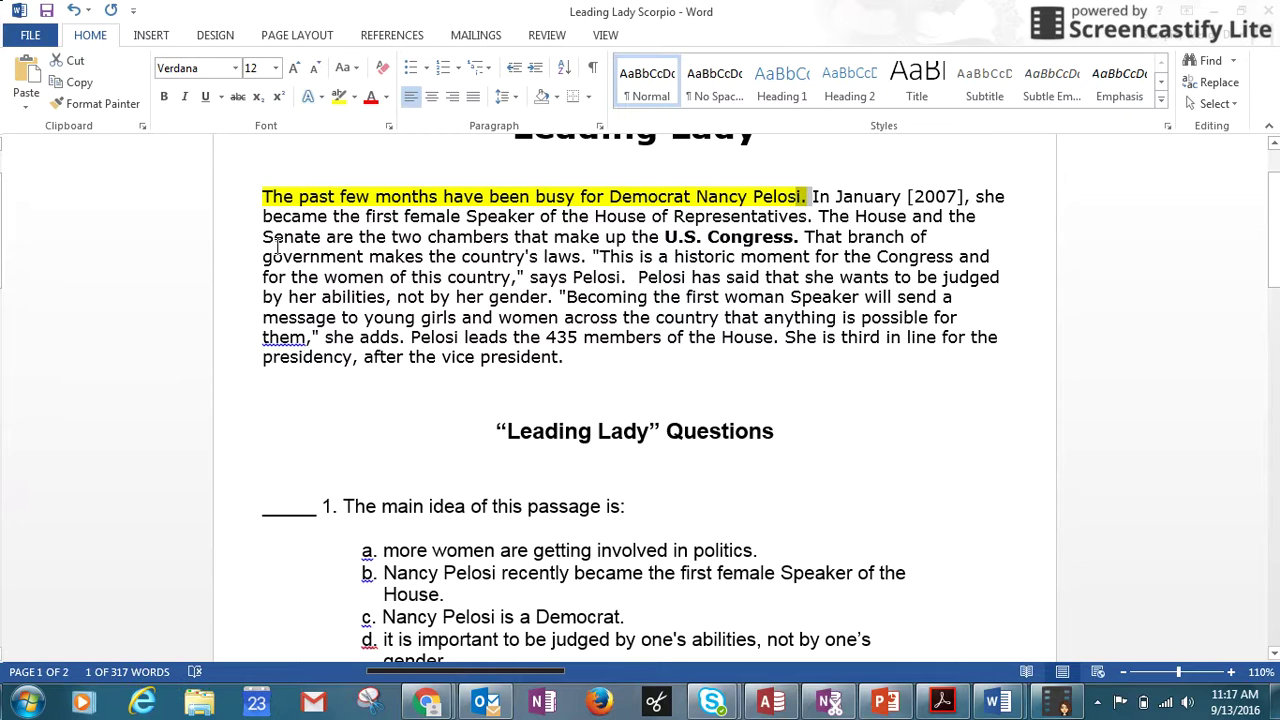
pyautogui.moveTo(262, 257); pyautogui.dragTo(600, 256)
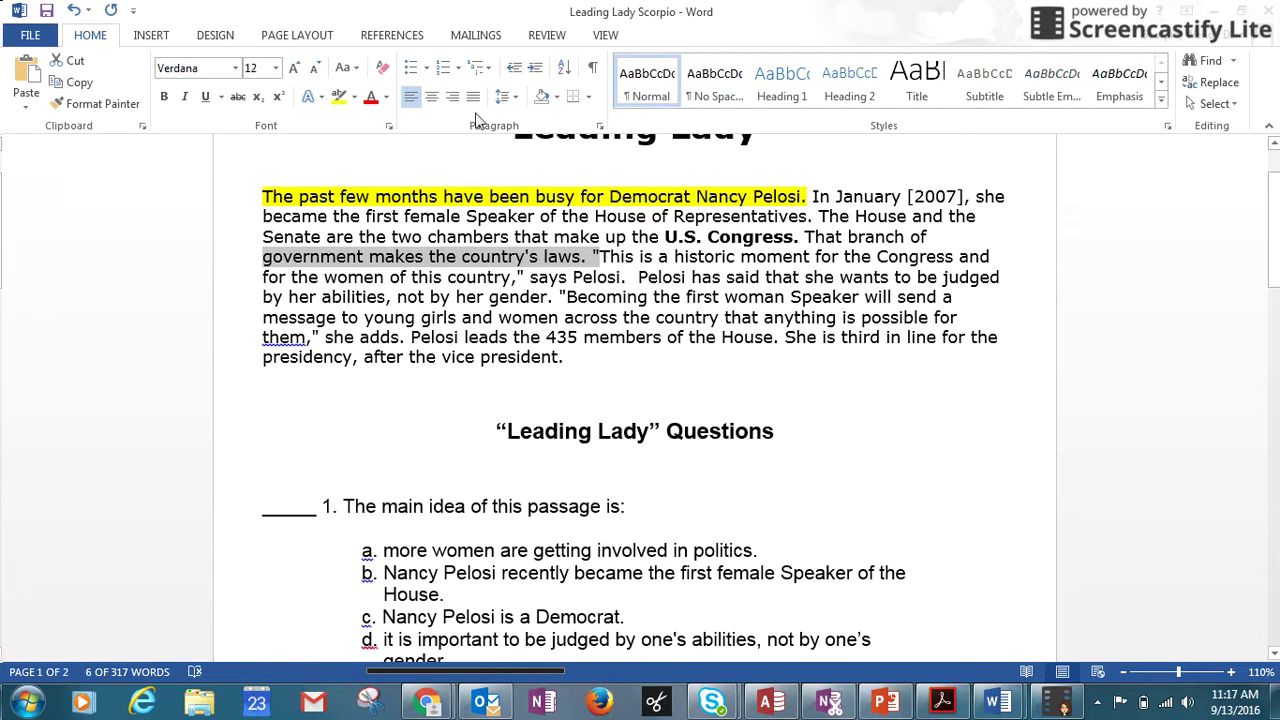
# Color the phrase 'government makes the country's laws.' red.
pyautogui.click(371, 103)
pyautogui.click(497, 248)
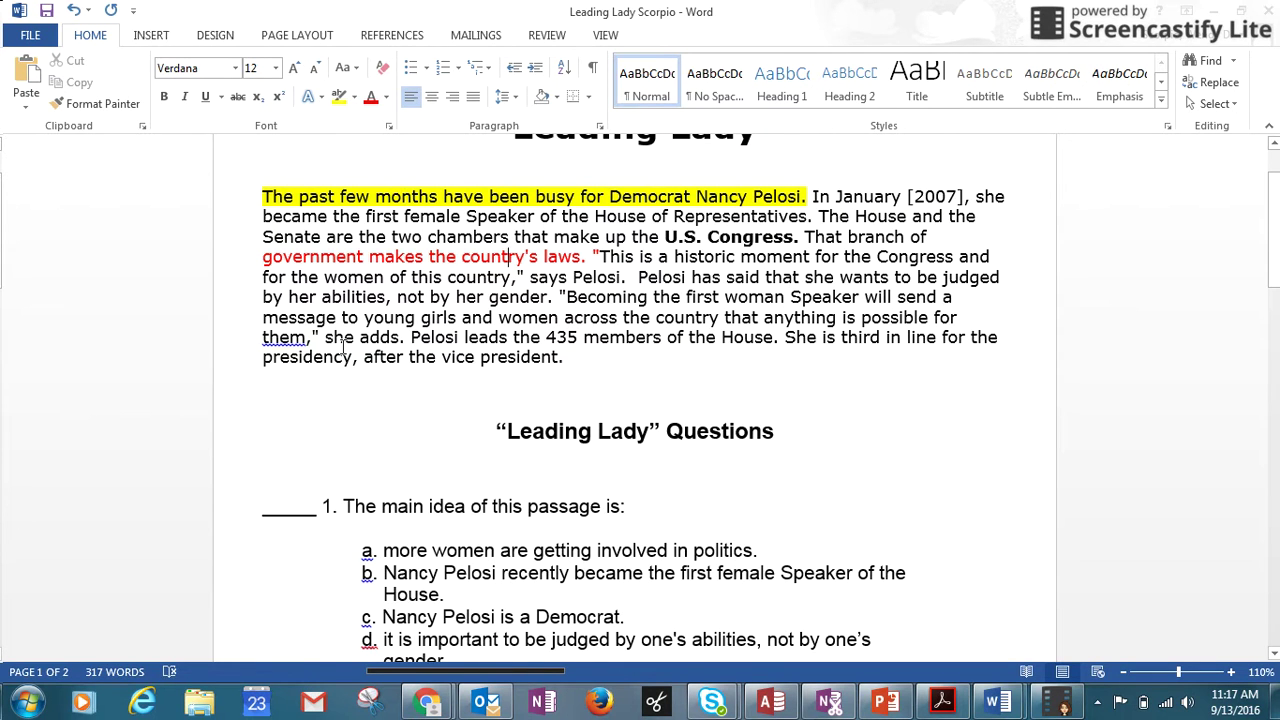
pyautogui.scroll(-5, 343, 347)
pyautogui.scroll(6, 422, 487)
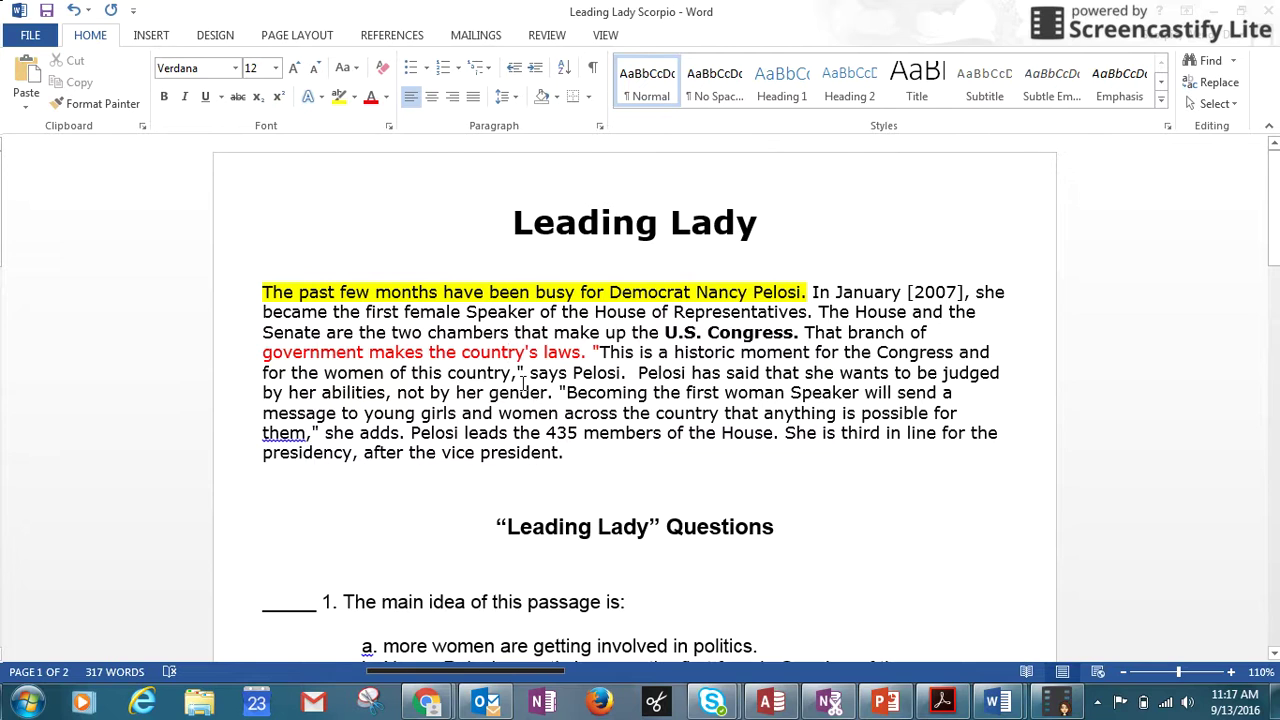
pyautogui.scroll(-8, 522, 385)
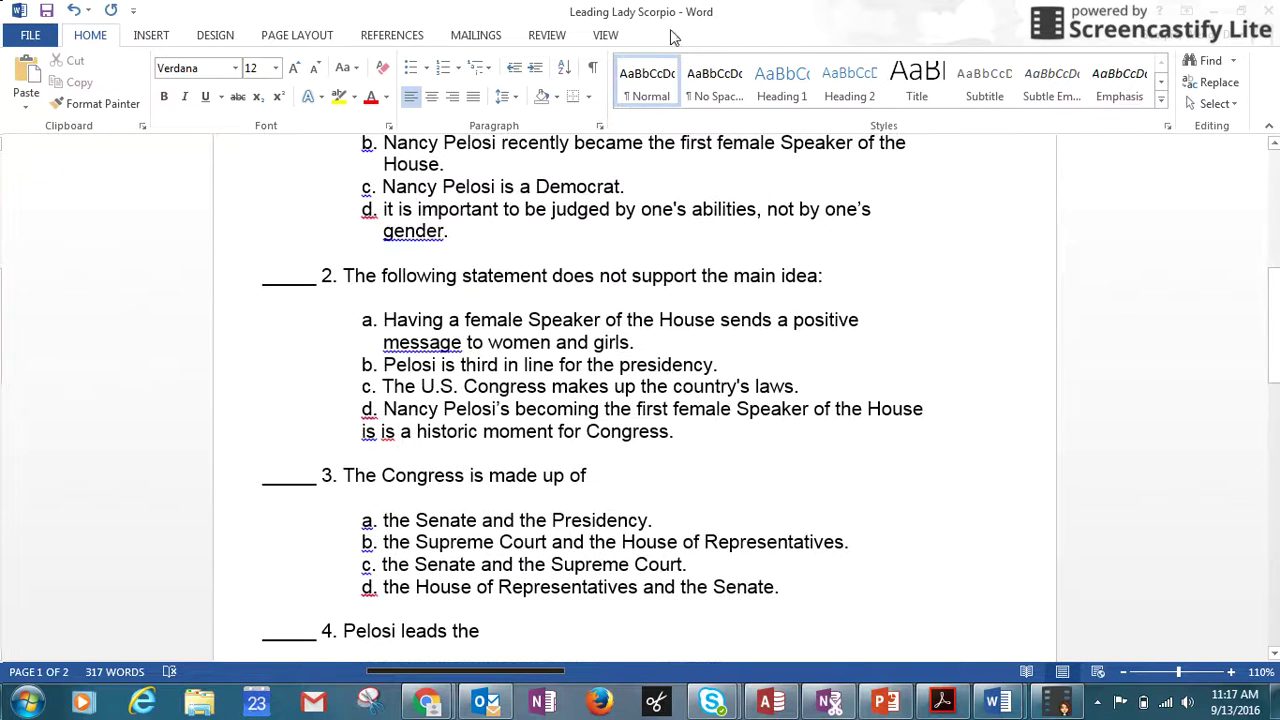
pyautogui.scroll(7, 618, 390)
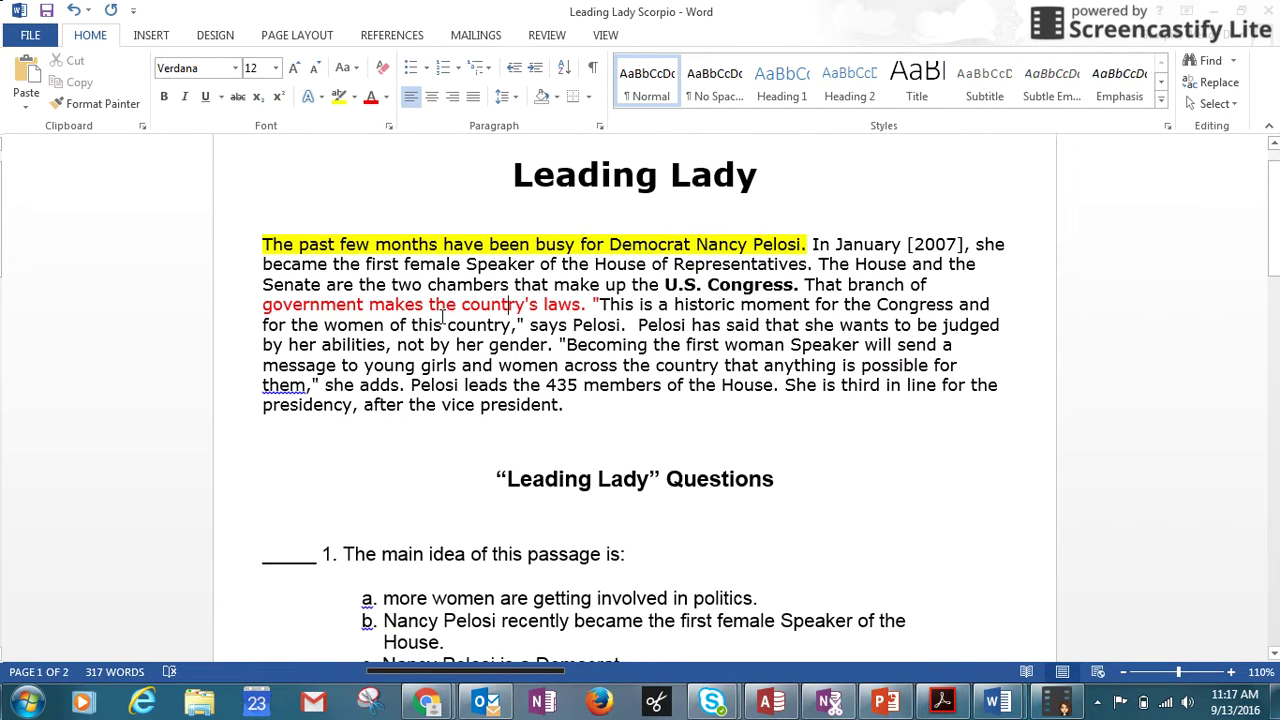
pyautogui.scroll(-4, 442, 316)
pyautogui.scroll(5, 437, 309)
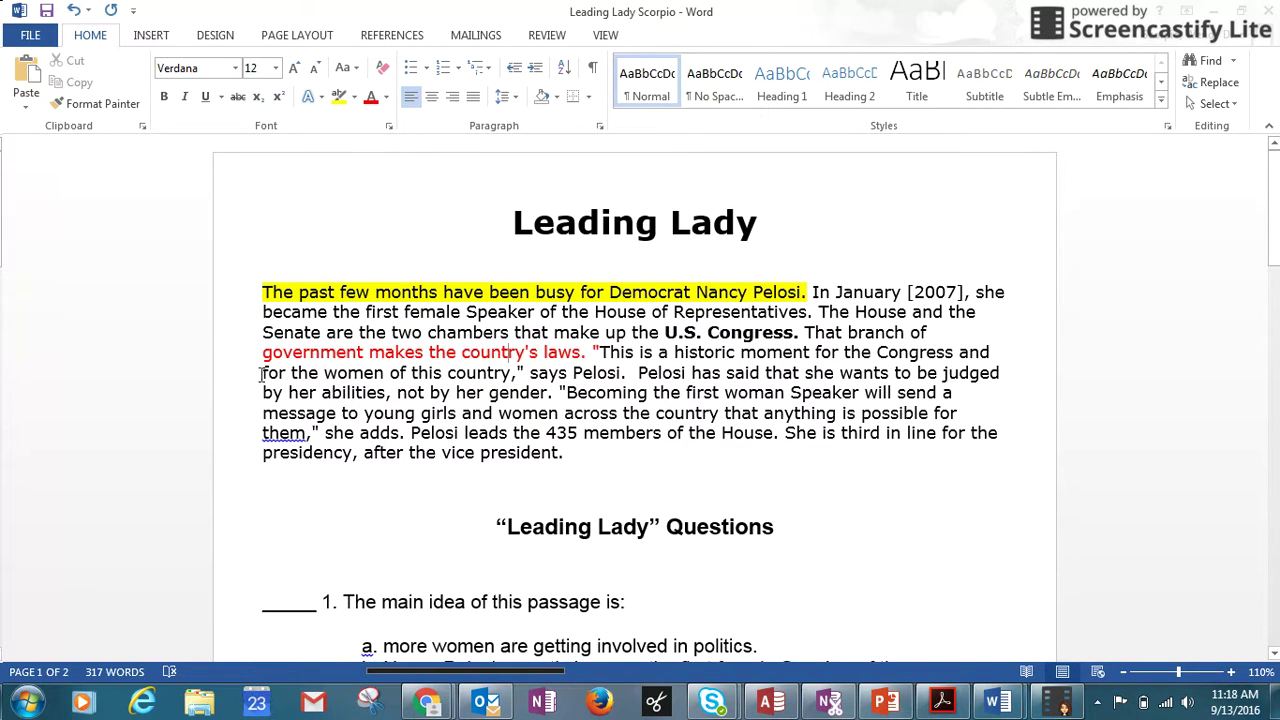
# Recolour the text from 'That branch of' through 'historic moment for the Congress' light blue.
pyautogui.moveTo(804, 334); pyautogui.dragTo(957, 353)
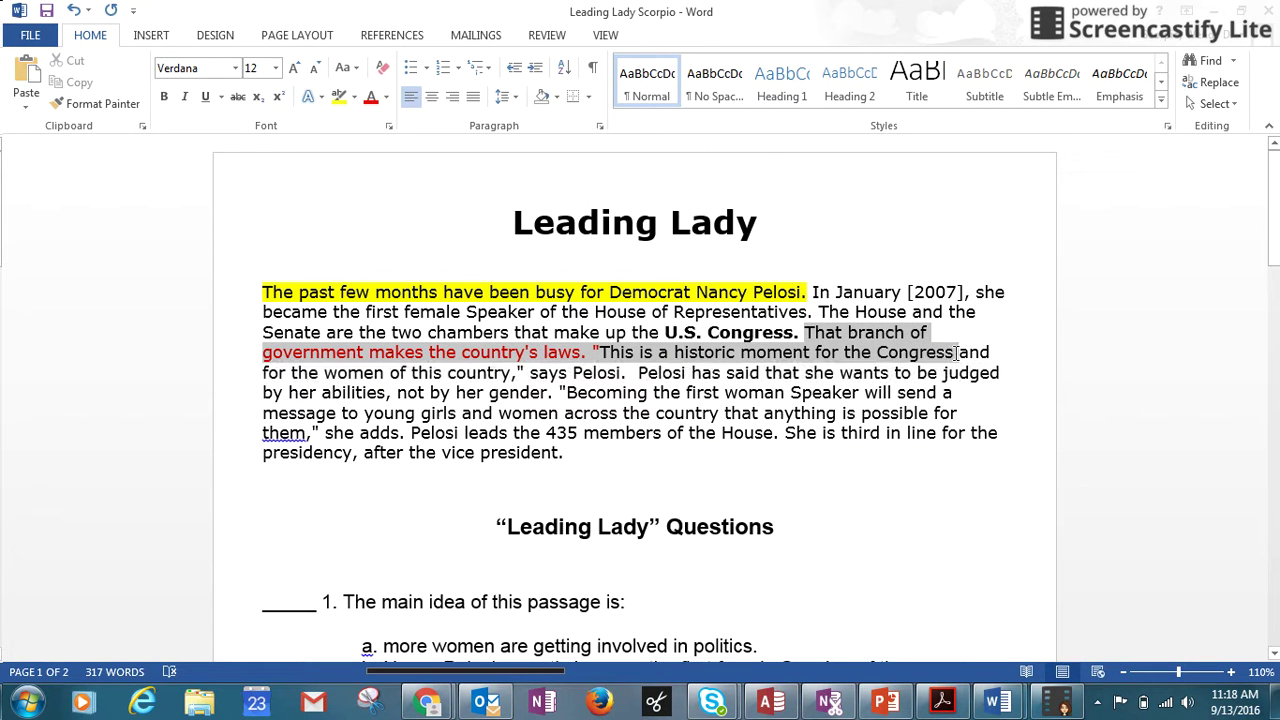
pyautogui.click(386, 97)
pyautogui.click(432, 168)
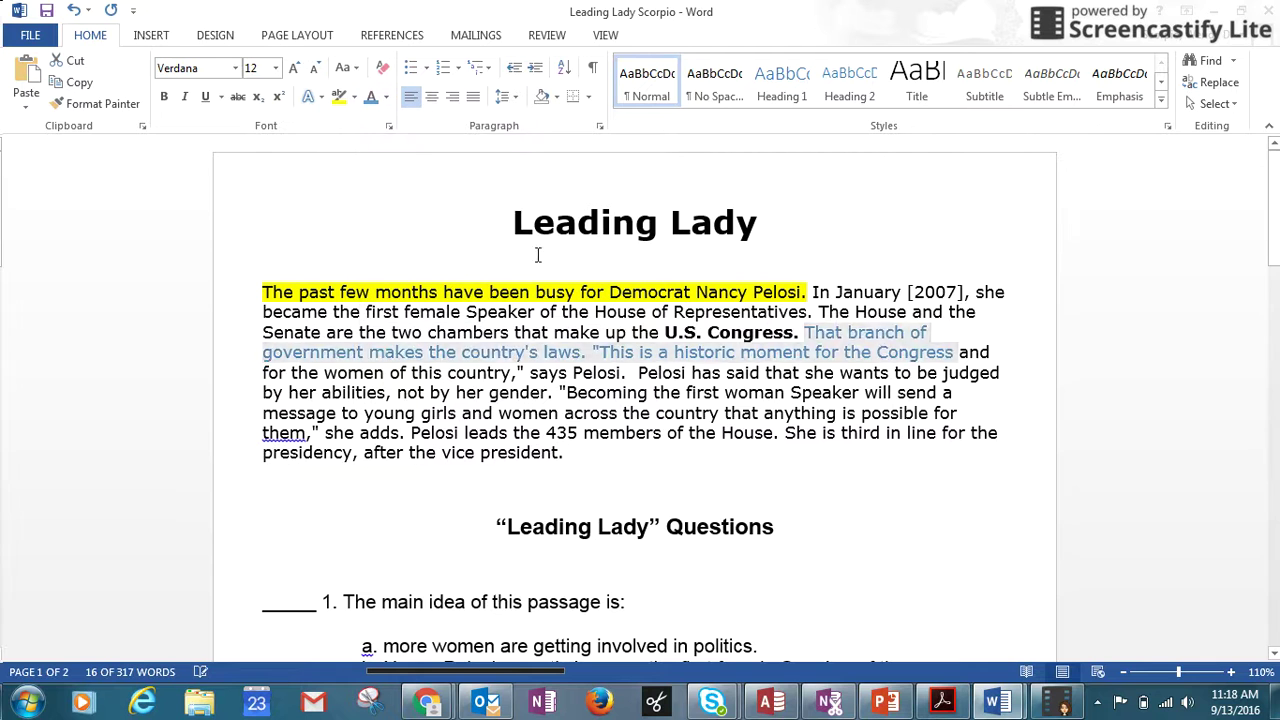
pyautogui.click(733, 433)
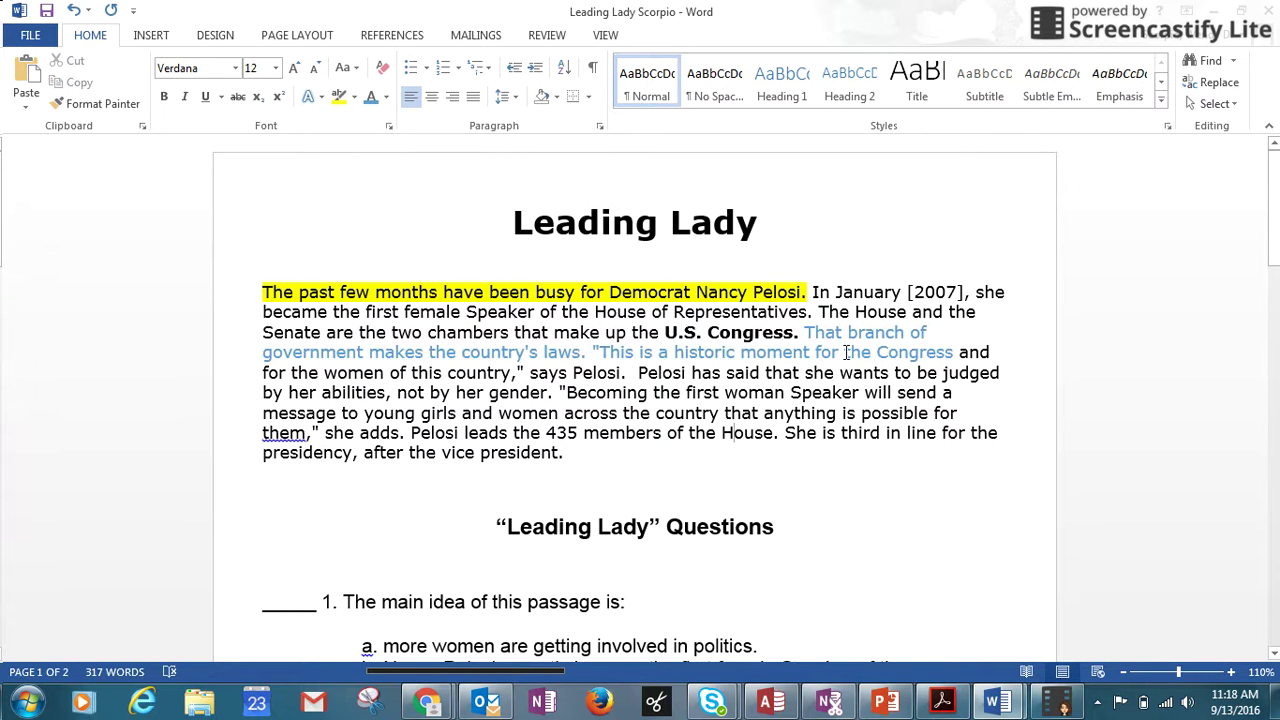
pyautogui.scroll(-18, 840, 355)
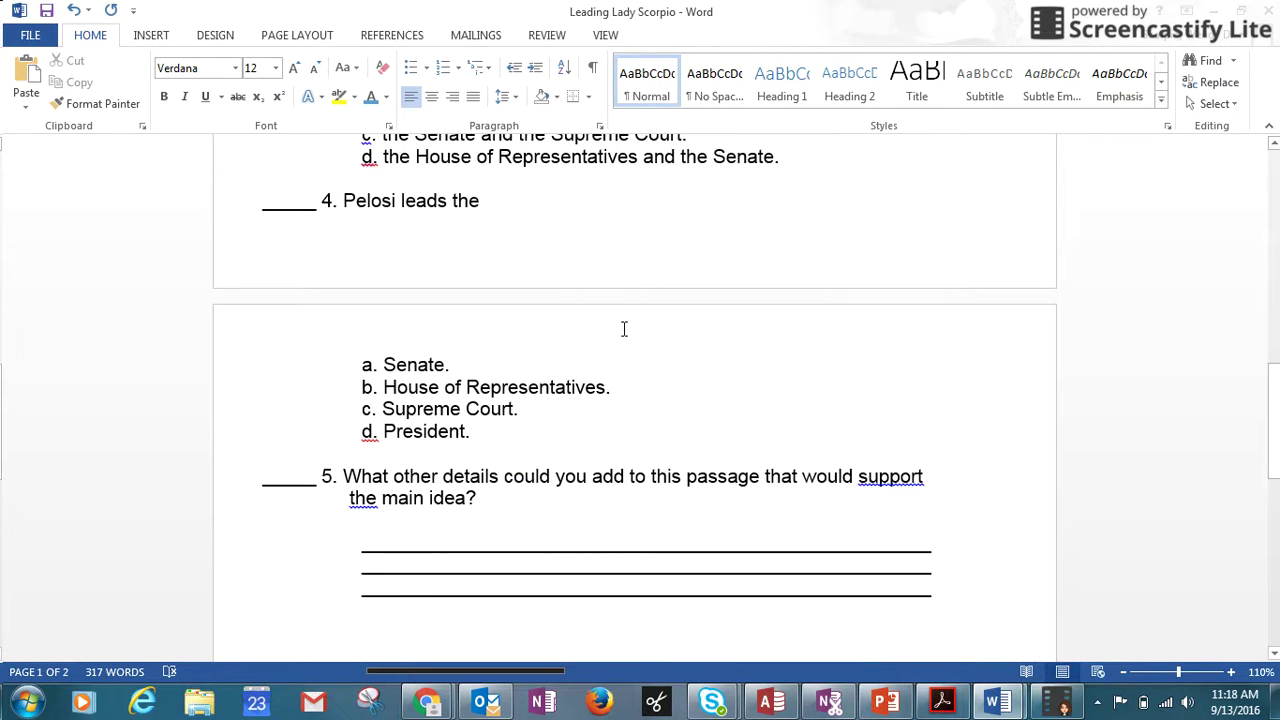
# Save the annotated Leading Lady document from the Quick Access Toolbar.
pyautogui.click(44, 11)
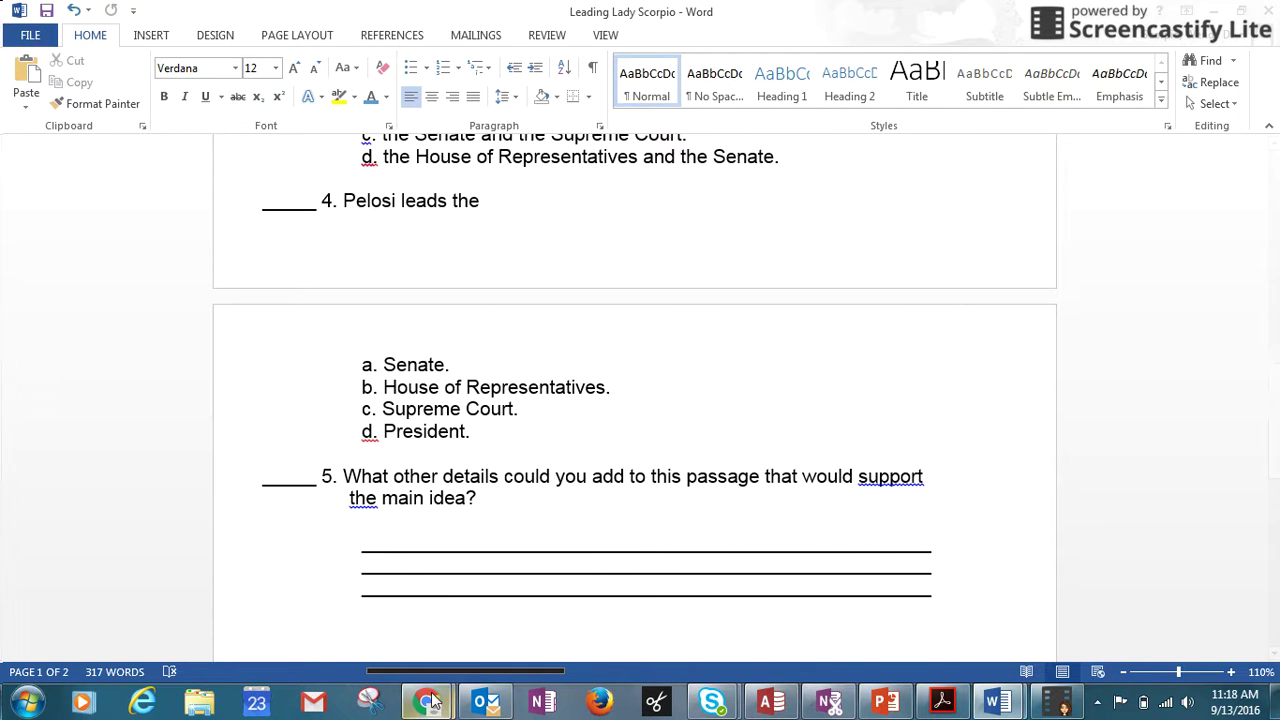
# Return to the Canvas Comprehension Passage 1 page and start the assignment submission.
pyautogui.moveTo(428, 700)
pyautogui.click(333, 600)
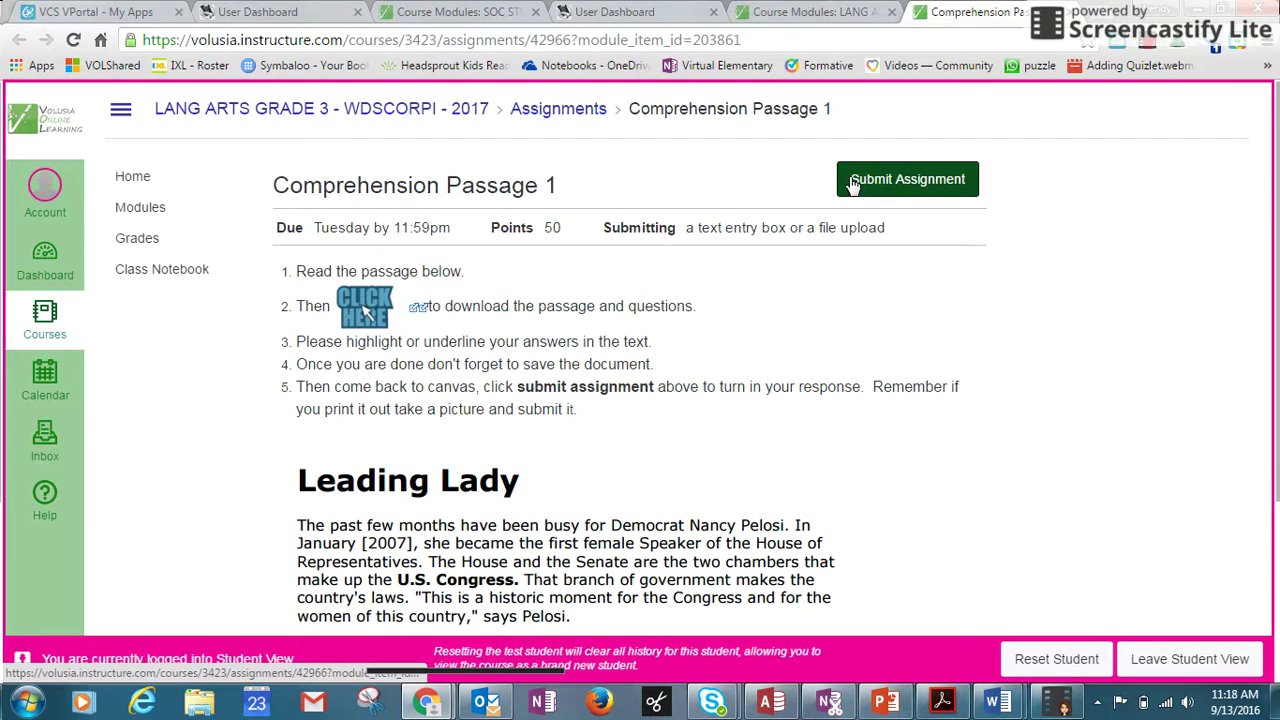
pyautogui.click(907, 180)
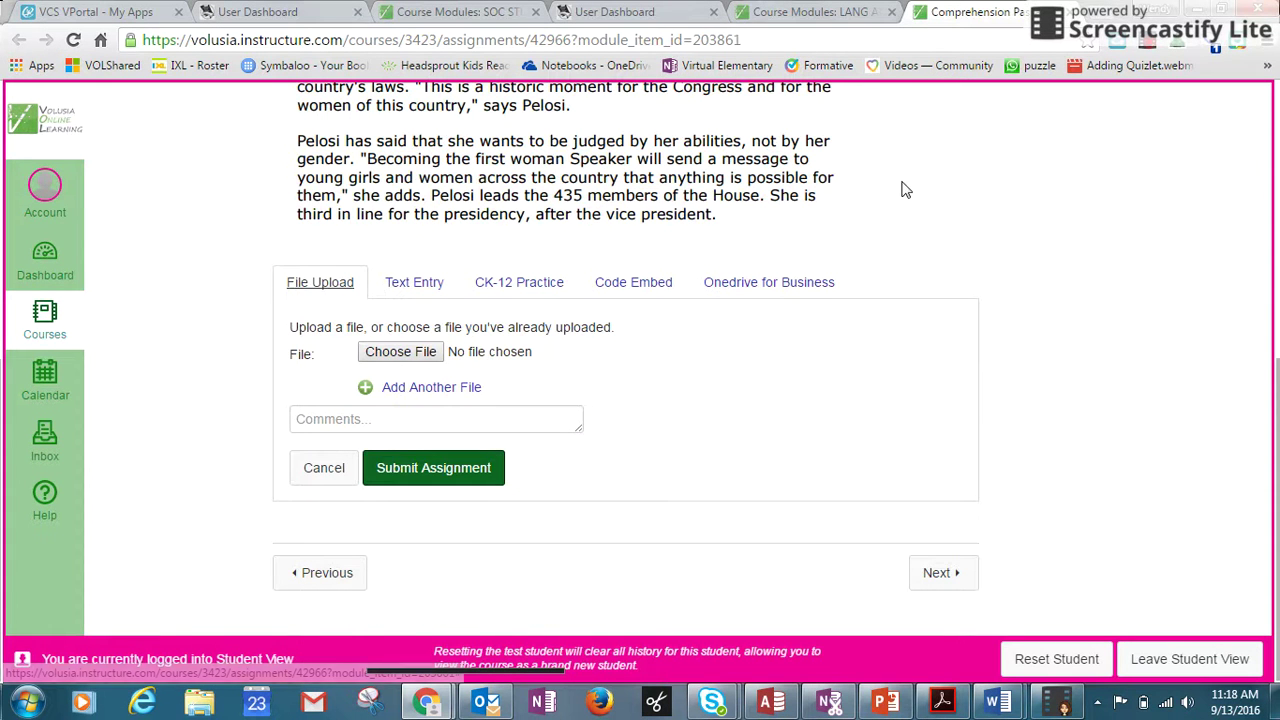
# Attach the Leading Lady .docx from Desktop > ELA 1 to the file upload.
pyautogui.click(422, 358)
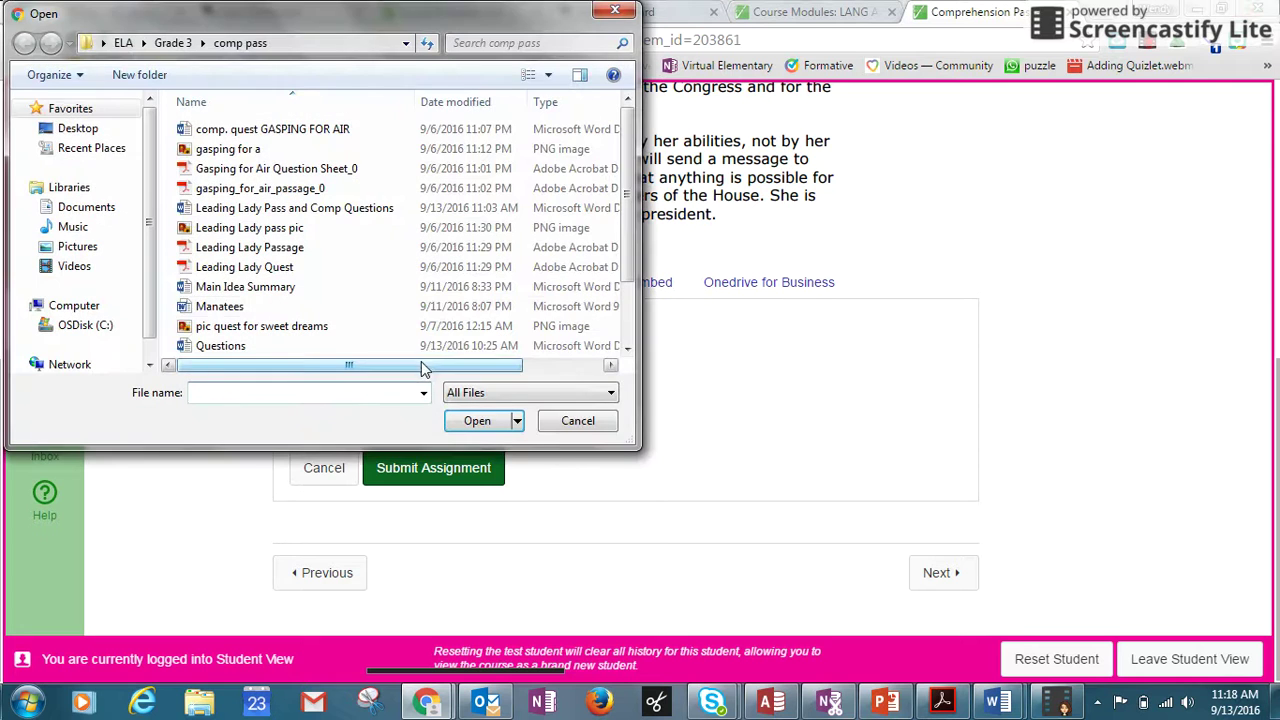
pyautogui.click(86, 127)
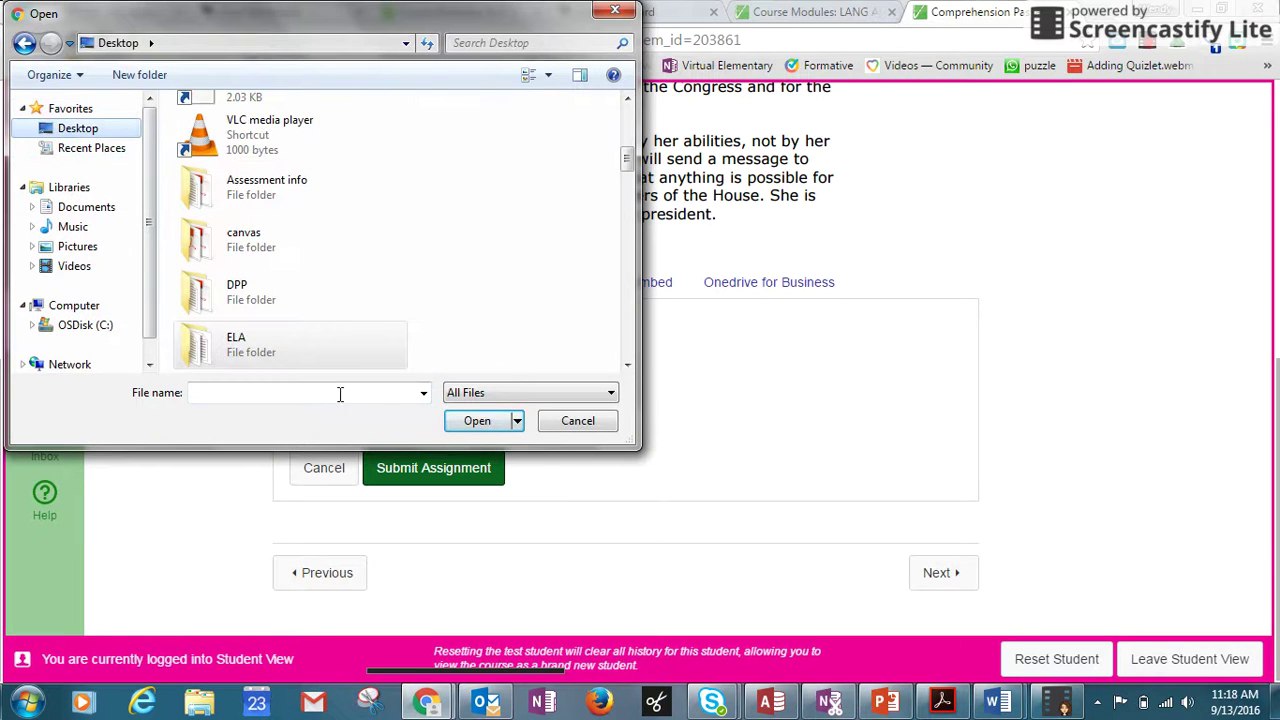
pyautogui.click(627, 364)
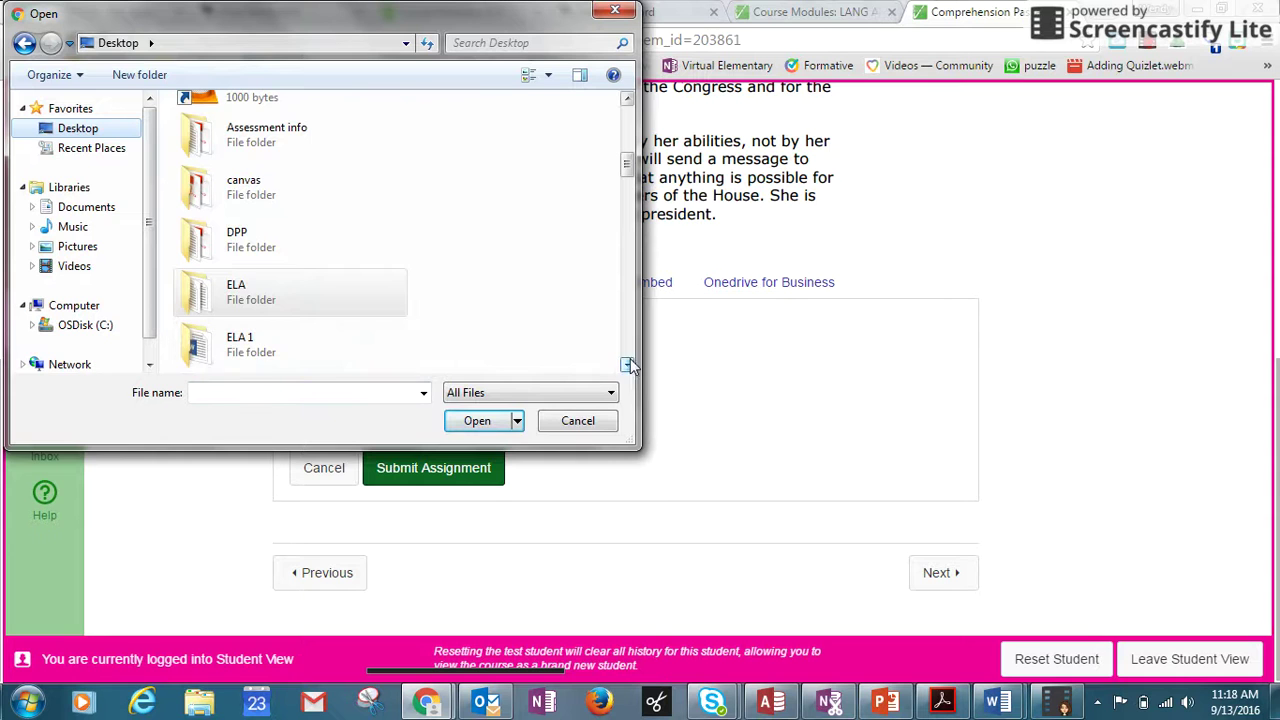
pyautogui.doubleClick(258, 337)
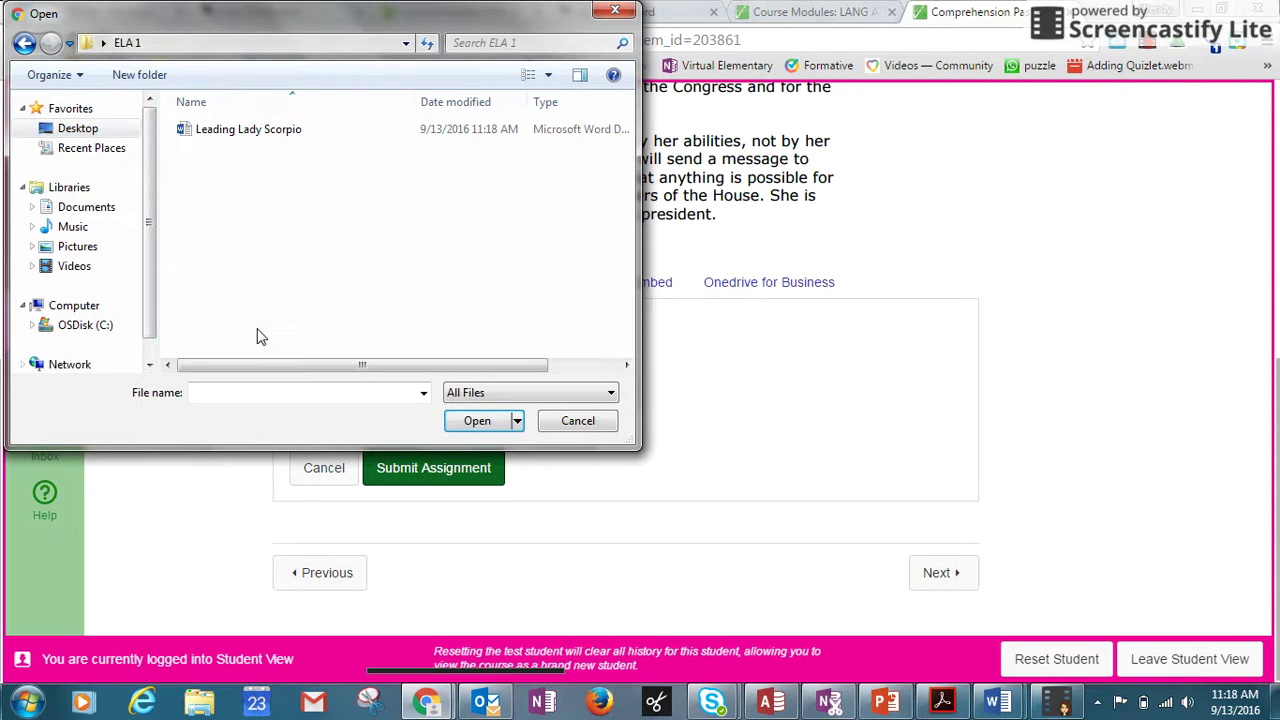
pyautogui.doubleClick(203, 133)
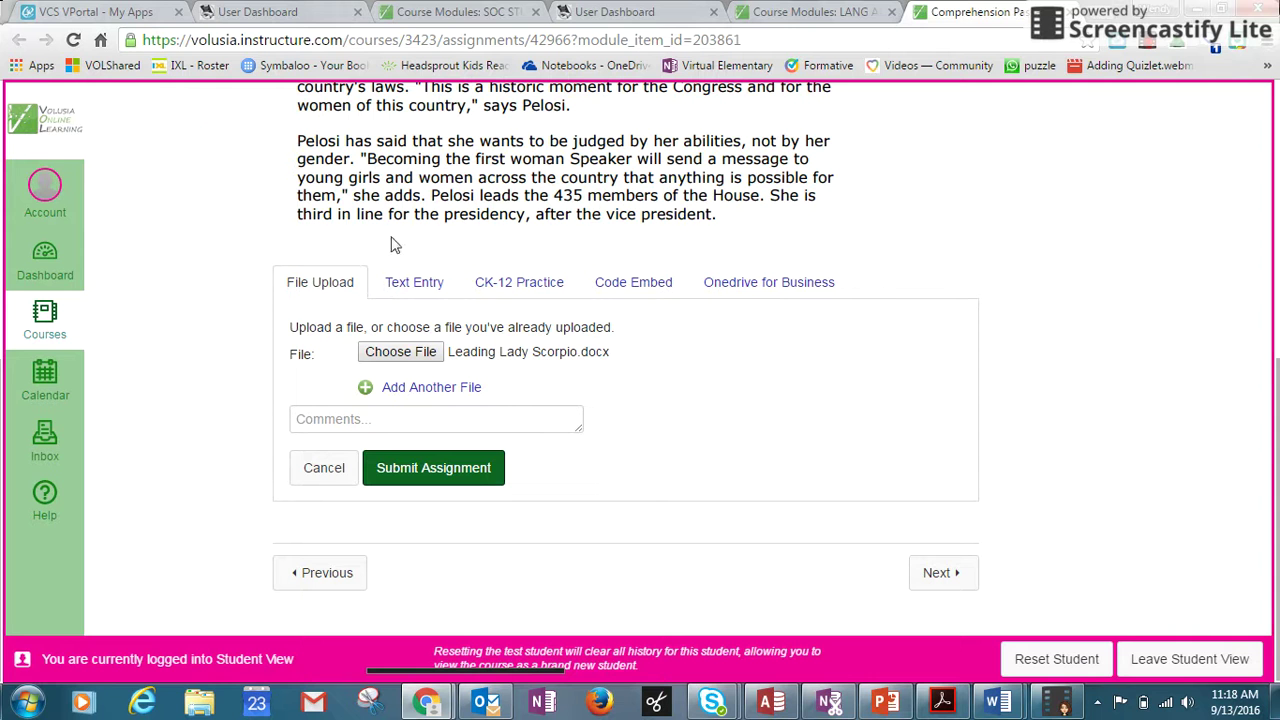
pyautogui.click(545, 372)
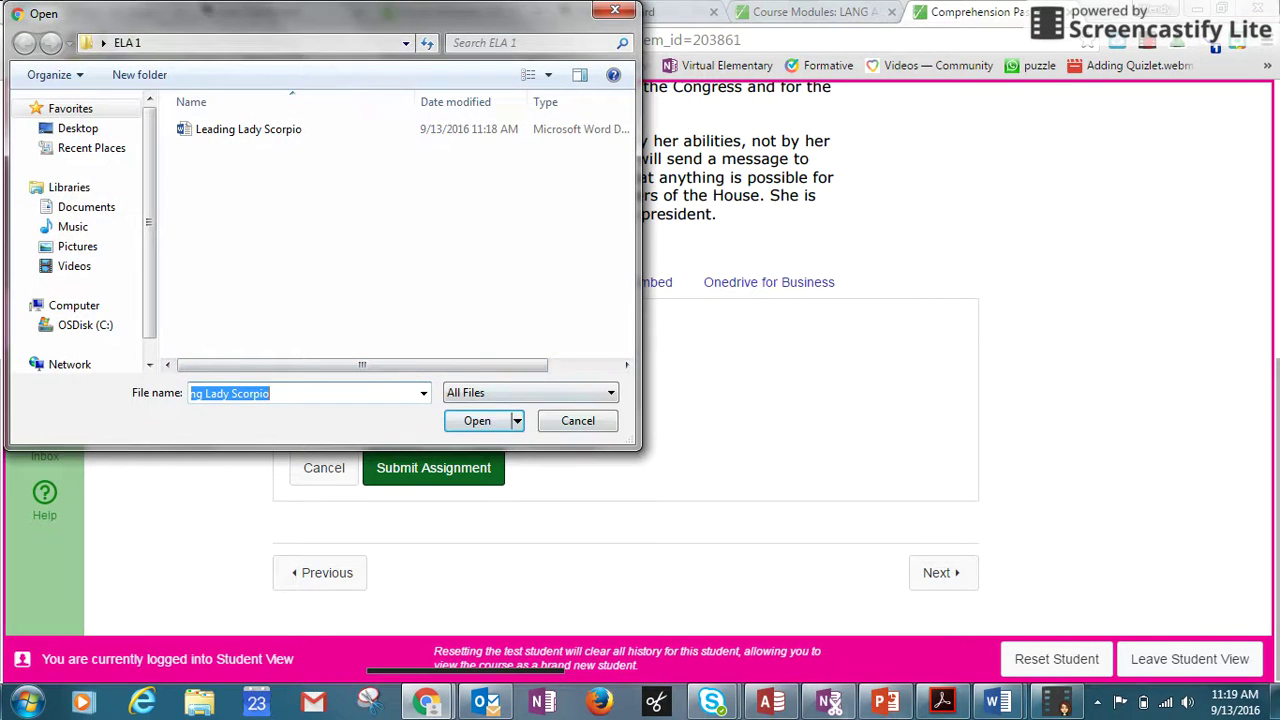
pyautogui.click(482, 421)
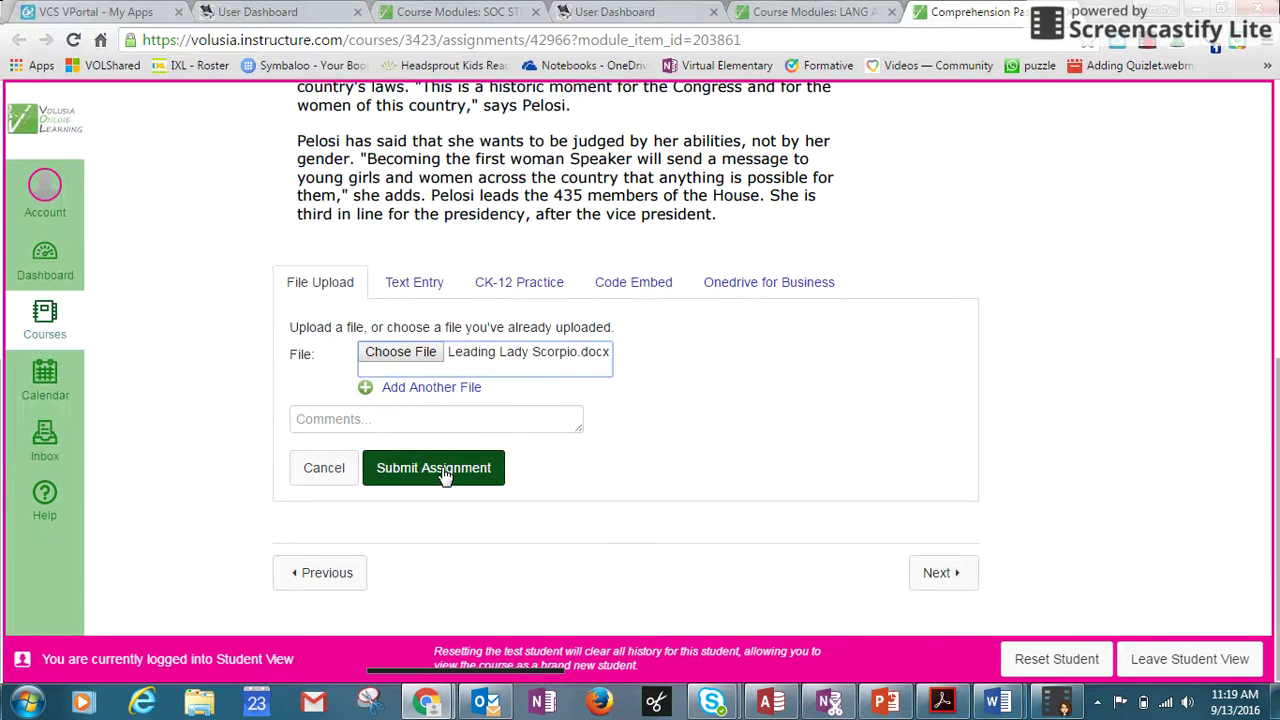